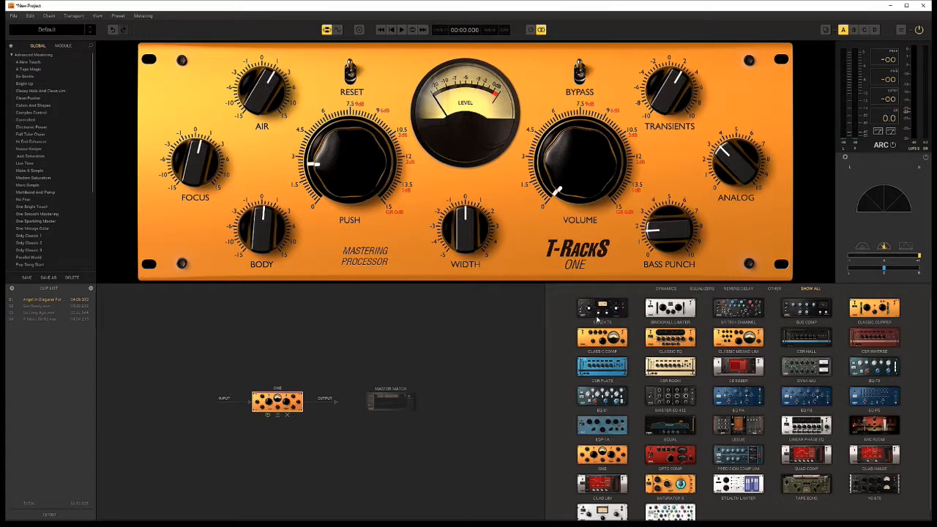
Add the Black 76 after One in the chain and EQual on a parallel branch, and audition the clip briefly.
{"action": "left_click_drag", "start_coordinate": [598, 313], "coordinate": [311, 401]}
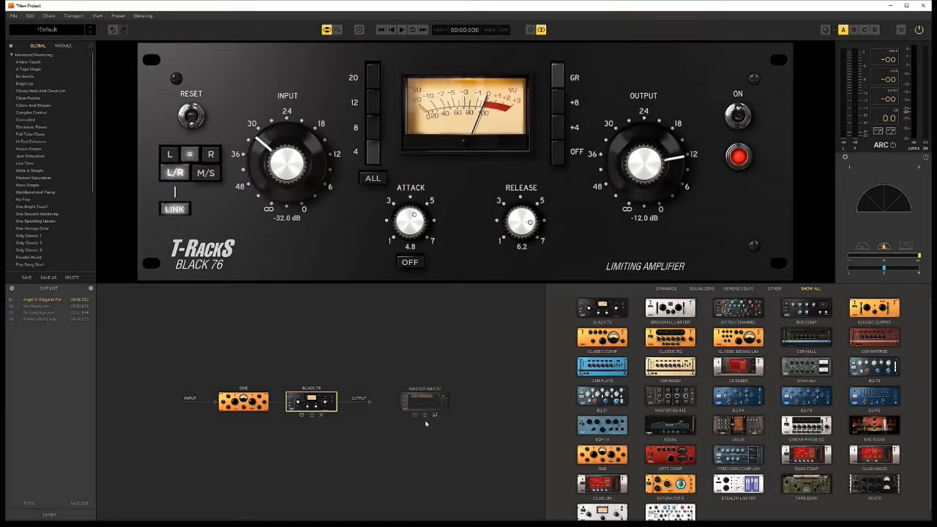
{"action": "left_click_drag", "start_coordinate": [681, 429], "coordinate": [267, 477]}
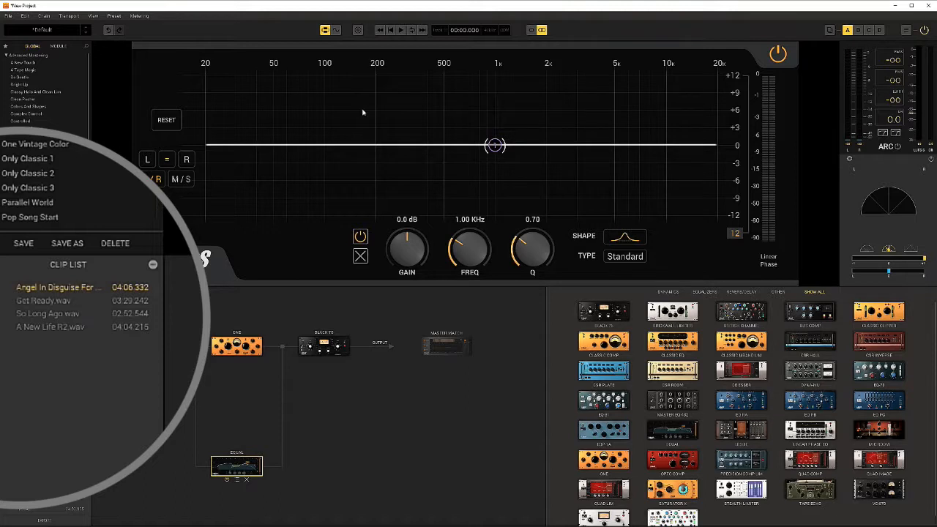
{"action": "left_click", "coordinate": [401, 30]}
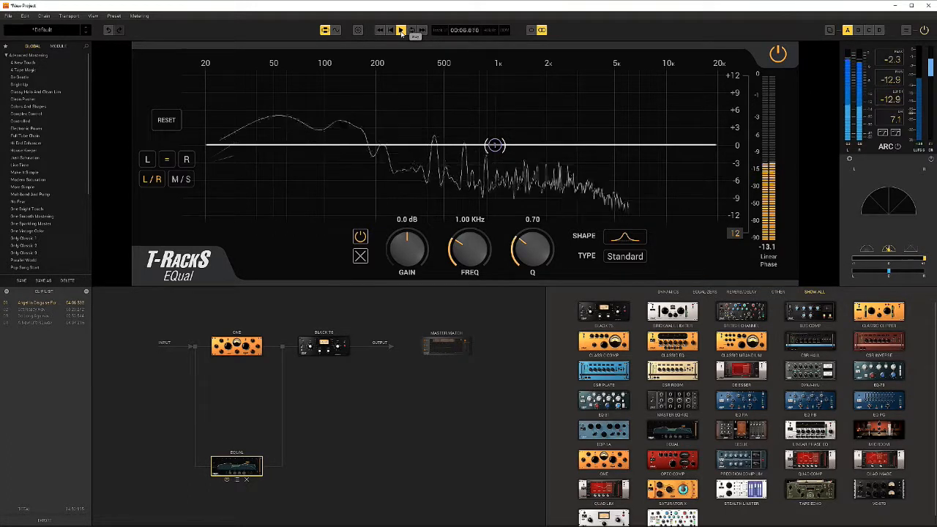
{"action": "left_click", "coordinate": [401, 33]}
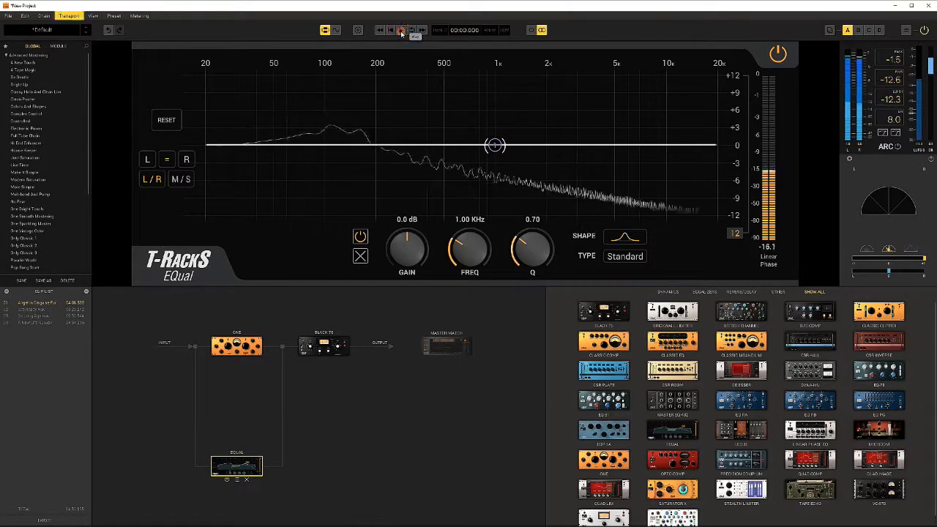
In the album assembly, shift the A New Life R2 clip slightly later, adjust its fade-in, and dismiss the export options.
{"action": "left_click", "coordinate": [357, 30]}
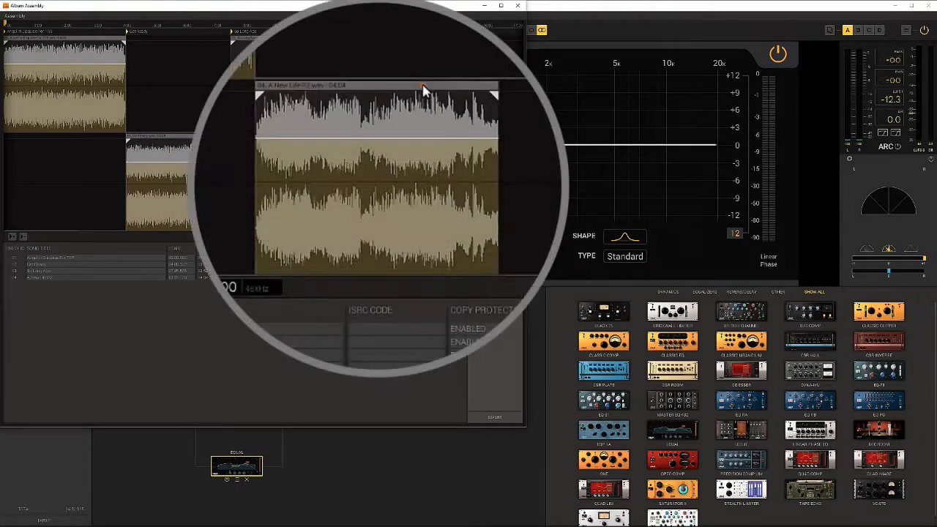
{"action": "left_click", "coordinate": [394, 137]}
{"action": "left_click_drag", "start_coordinate": [436, 85], "coordinate": [432, 87]}
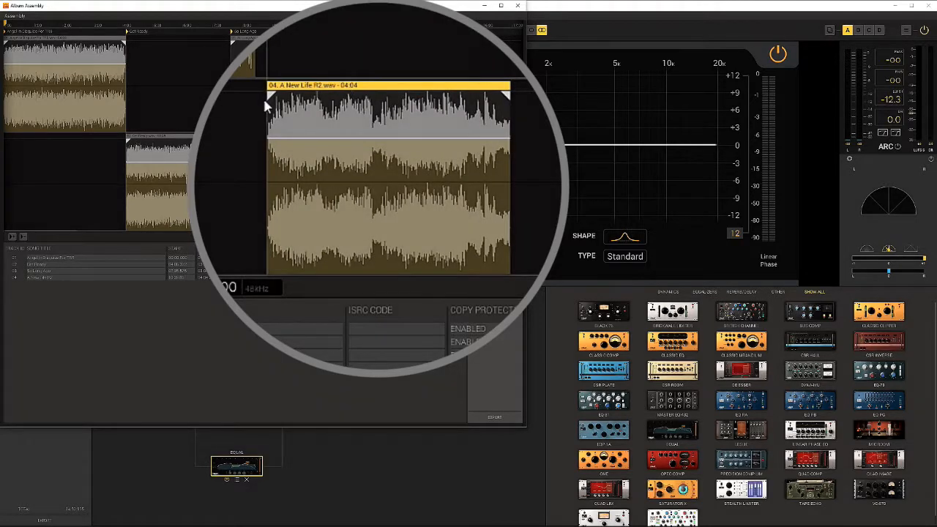
{"action": "left_click_drag", "start_coordinate": [270, 97], "coordinate": [261, 95]}
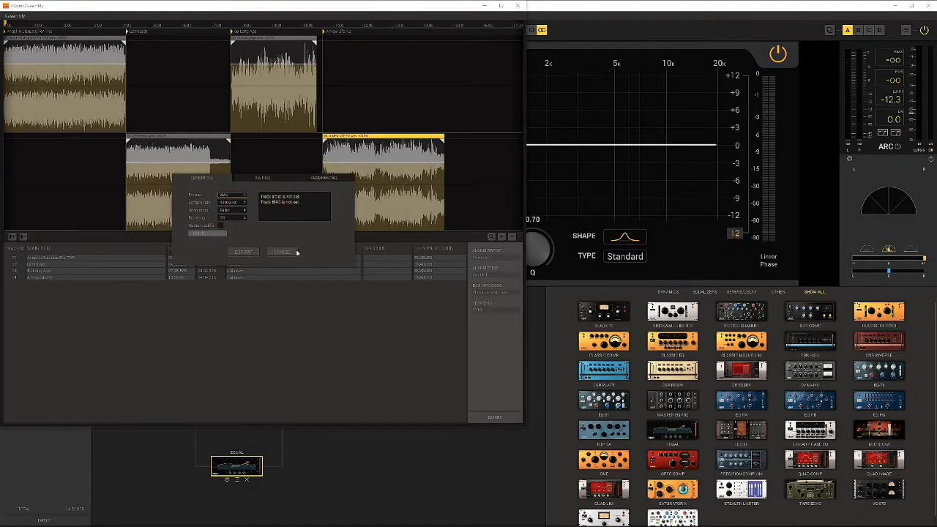
{"action": "left_click", "coordinate": [282, 253]}
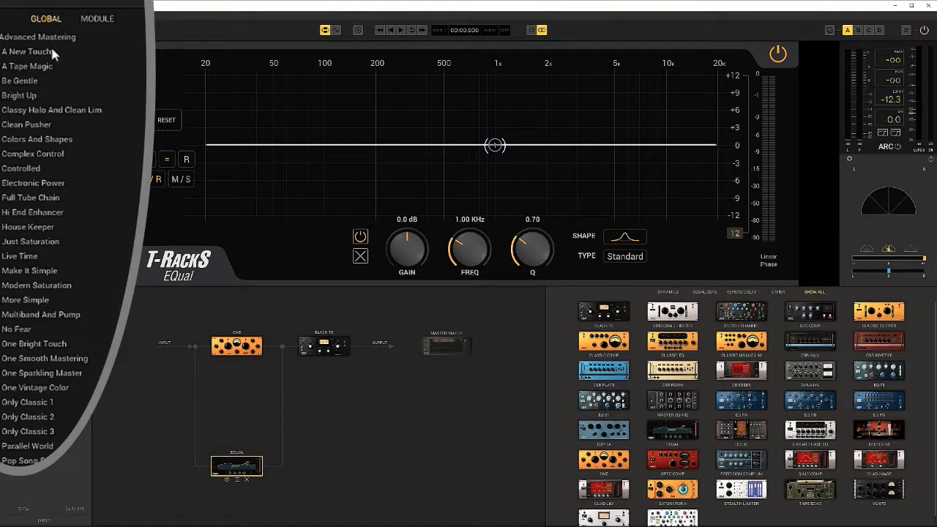
During playback, audition the Advanced Mastering presets A Tape Magic, Classy Halo And Clean Lim, Live Time, Just Saturation and Parallel World, ending on Only Classic 2.
{"action": "left_click", "coordinate": [42, 37]}
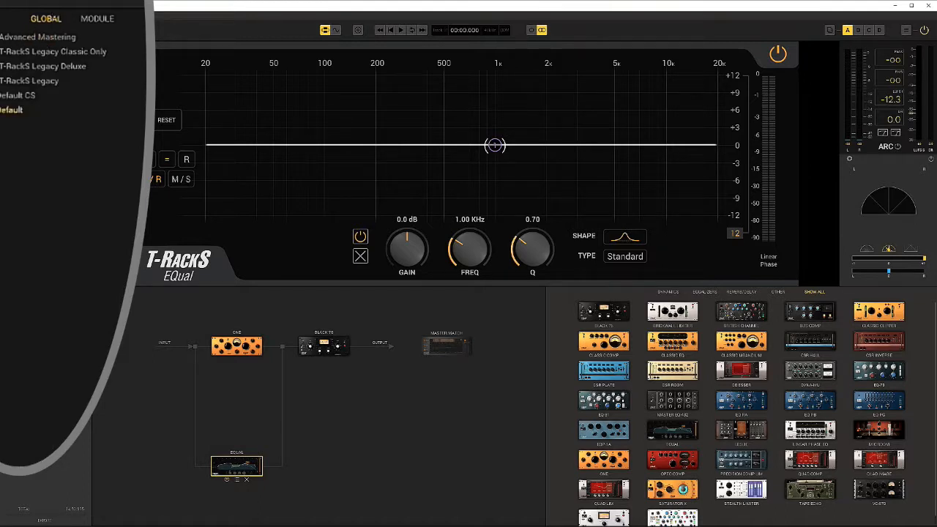
{"action": "left_click", "coordinate": [38, 37]}
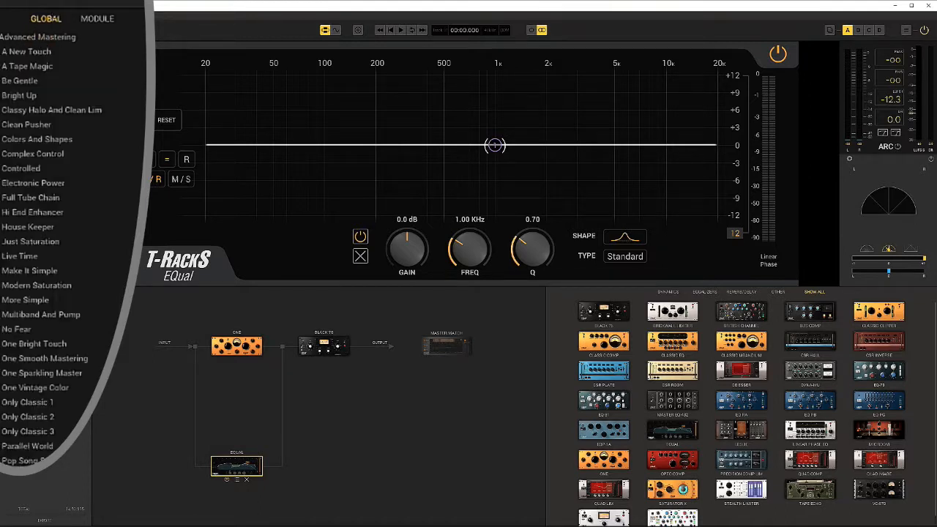
{"action": "left_click", "coordinate": [401, 30]}
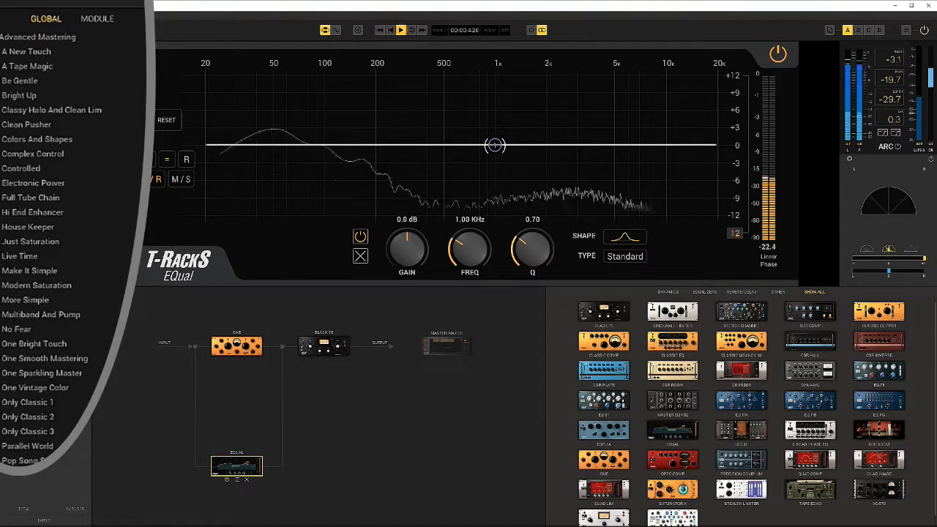
{"action": "left_click", "coordinate": [30, 67]}
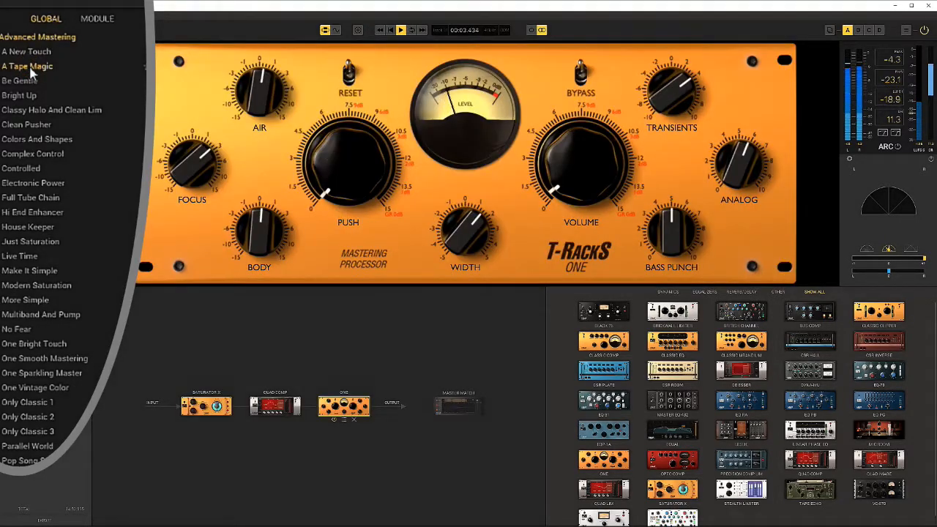
{"action": "left_click", "coordinate": [29, 110]}
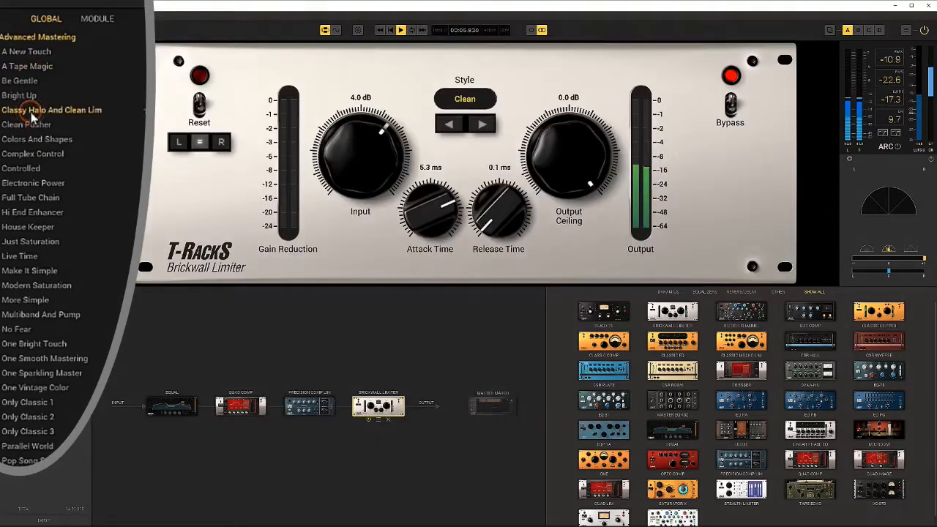
{"action": "left_click", "coordinate": [25, 256]}
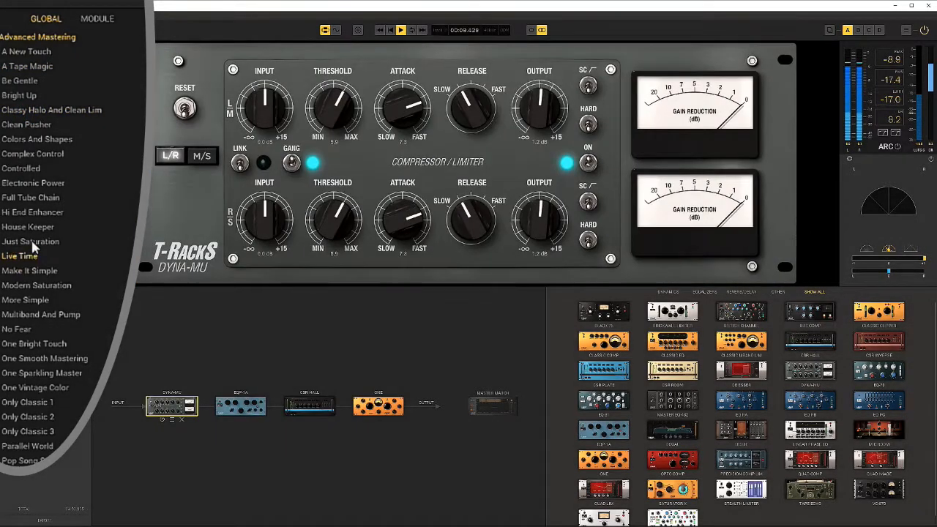
{"action": "left_click", "coordinate": [29, 241]}
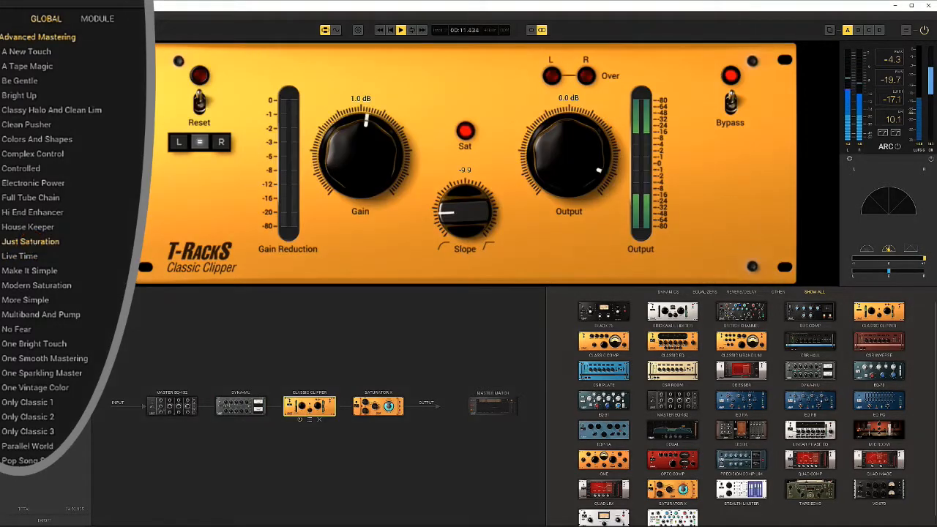
{"action": "left_click", "coordinate": [41, 445]}
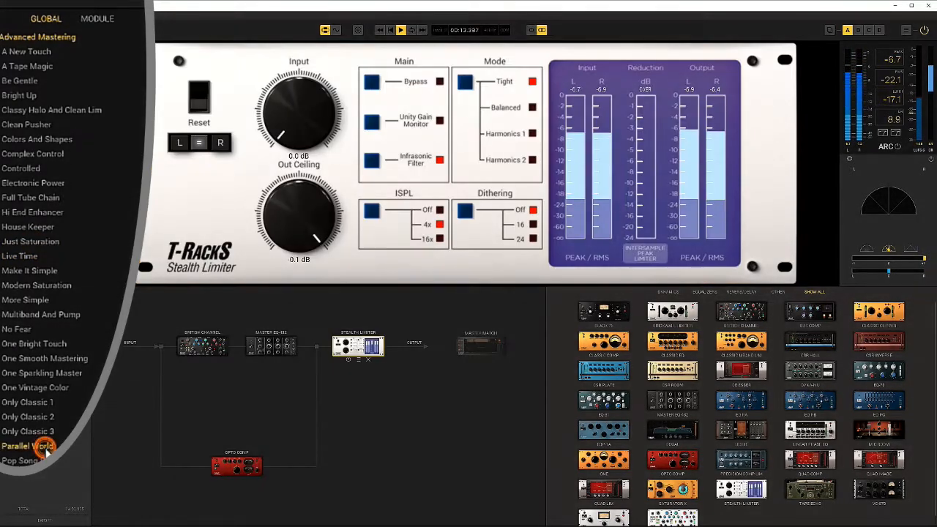
{"action": "left_click", "coordinate": [41, 417]}
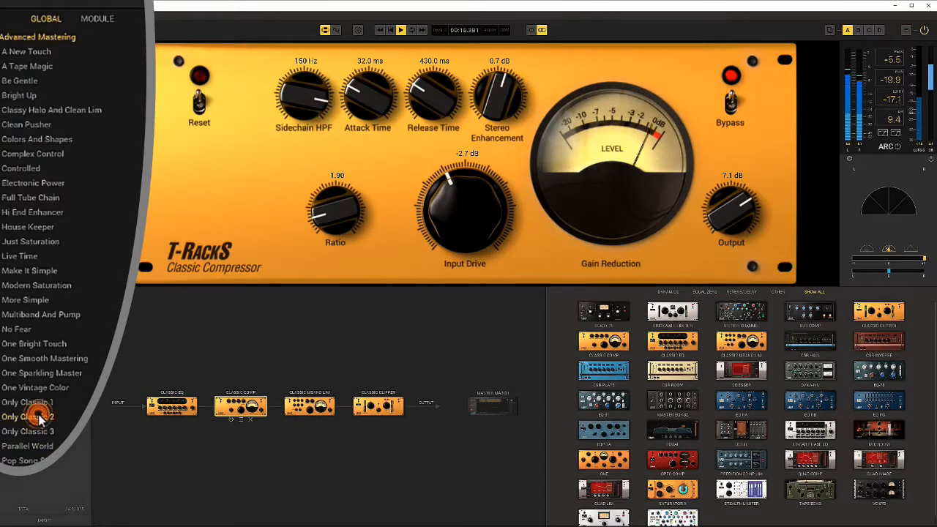
{"action": "left_click", "coordinate": [401, 30]}
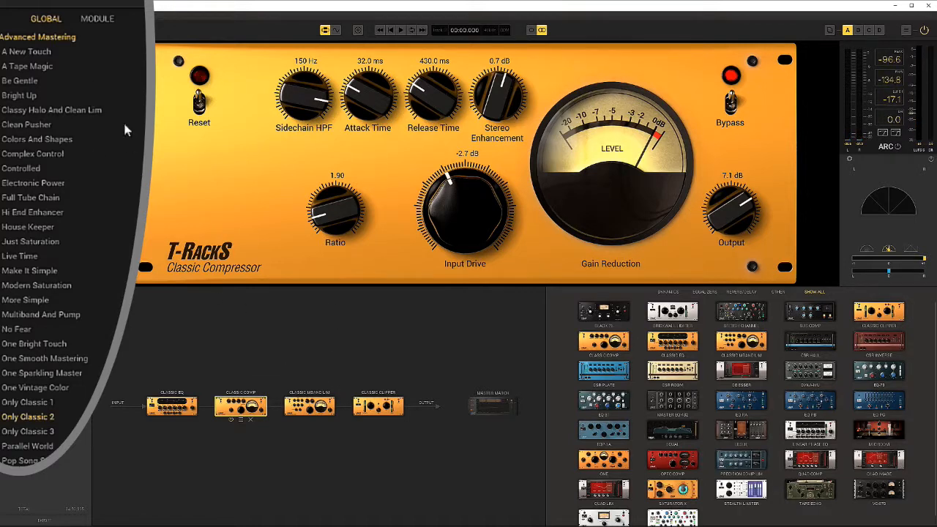
Switch to chain B, add an EQ-81 after the One module, and show the EQ-81's module presets.
{"action": "left_click", "coordinate": [97, 20]}
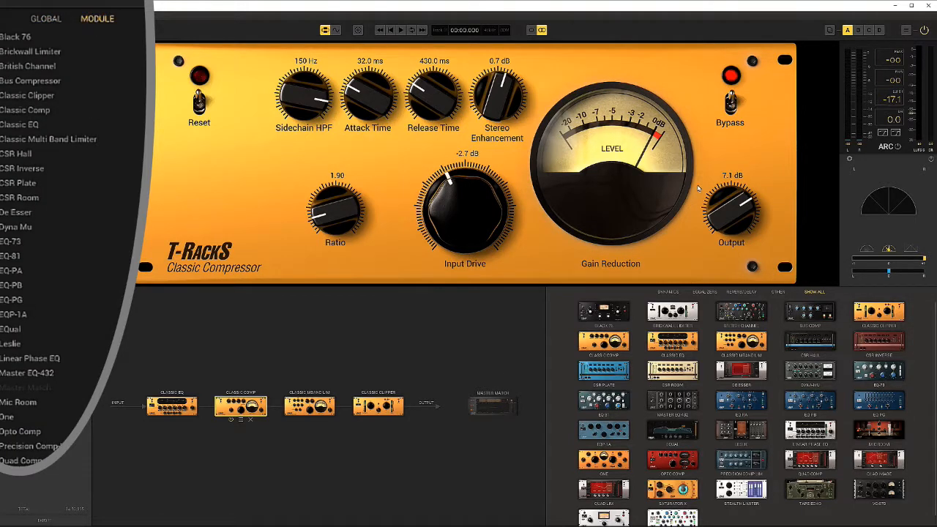
{"action": "left_click", "coordinate": [857, 31]}
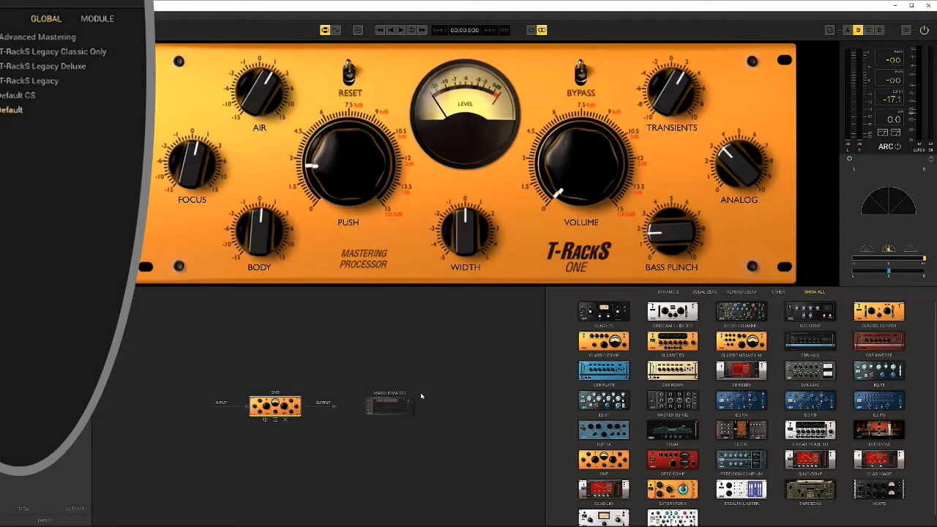
{"action": "left_click_drag", "start_coordinate": [603, 401], "coordinate": [307, 407]}
{"action": "left_click", "coordinate": [307, 407]}
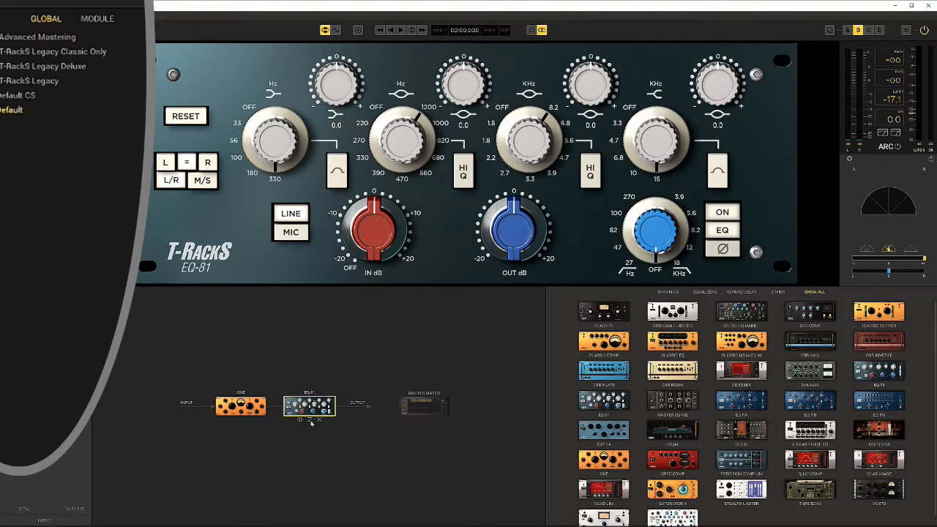
{"action": "left_click", "coordinate": [311, 421]}
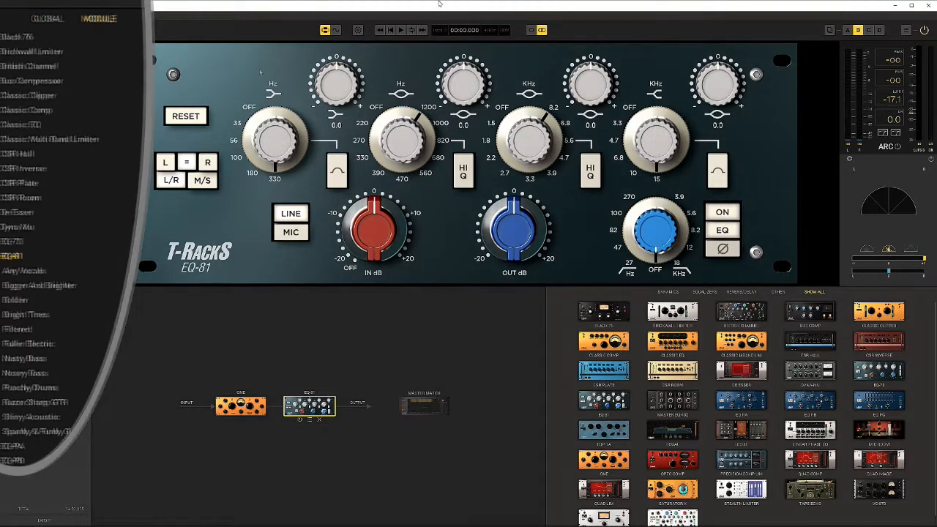
Play the clip while stepping through the EQ-81 presets from Airy Vocals to Punchy Drums, settle on Nosey Bass, and stop playback.
{"action": "left_click", "coordinate": [401, 30]}
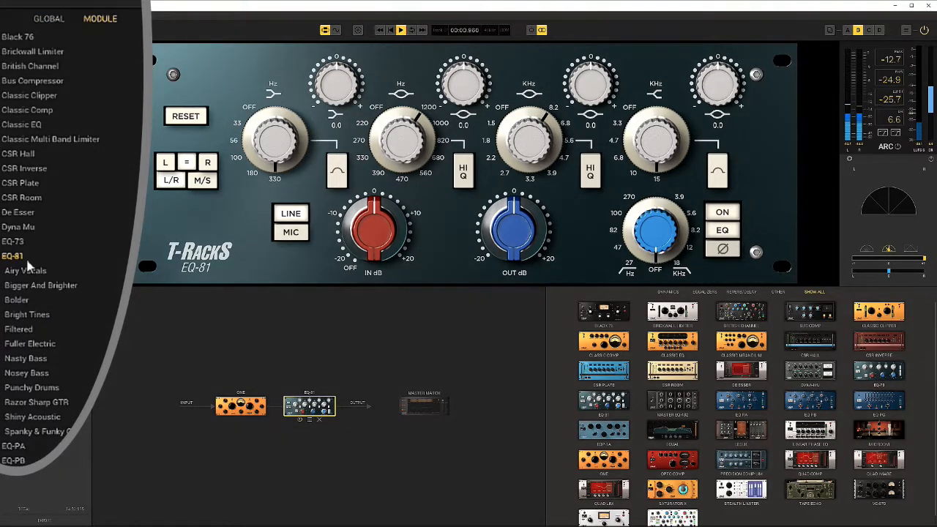
{"action": "left_click", "coordinate": [27, 272]}
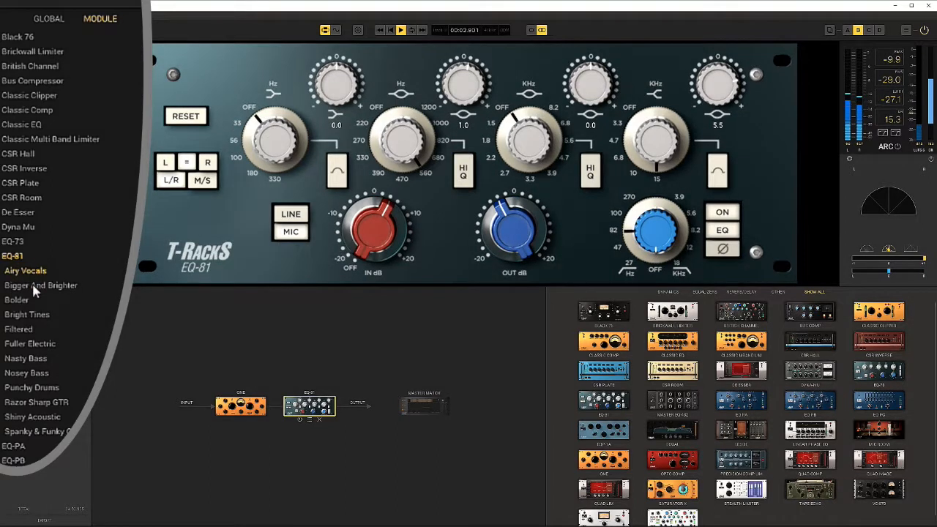
{"action": "left_click", "coordinate": [32, 285]}
{"action": "left_click", "coordinate": [16, 299]}
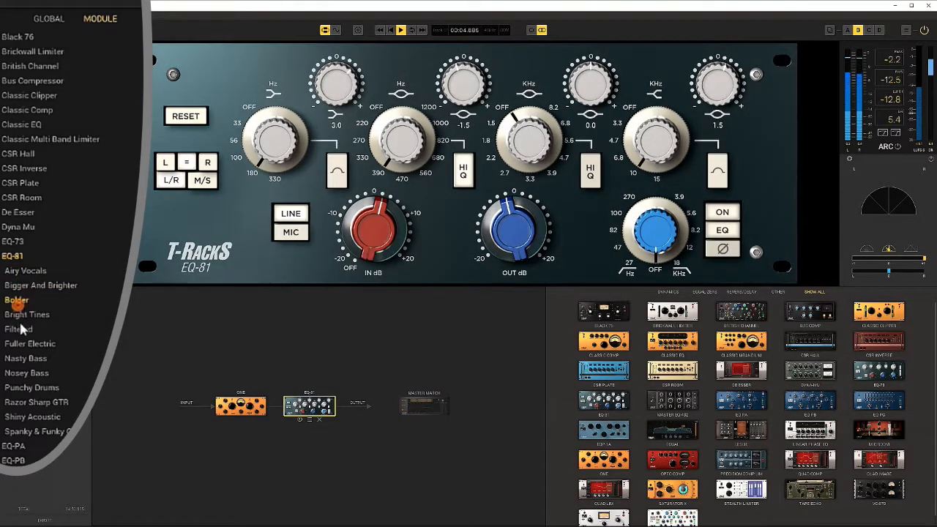
{"action": "left_click", "coordinate": [19, 314]}
{"action": "left_click", "coordinate": [28, 329]}
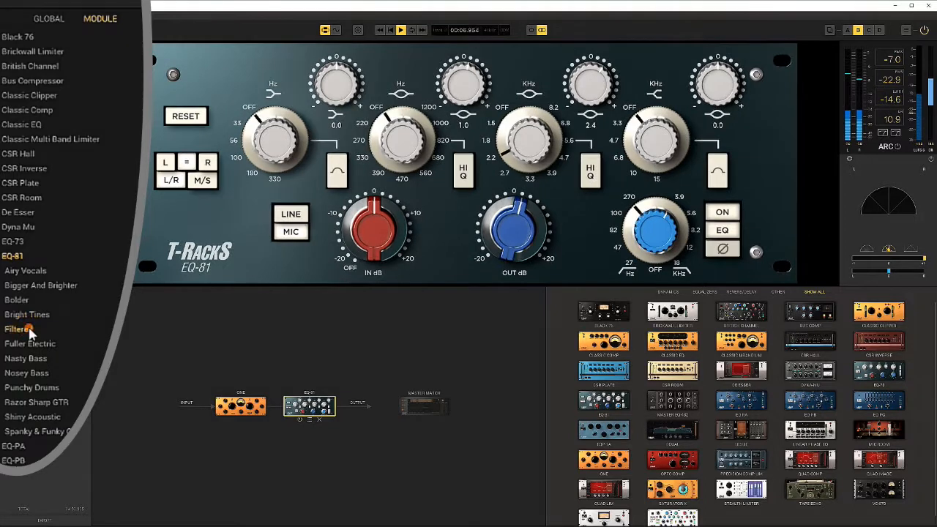
{"action": "left_click", "coordinate": [29, 344]}
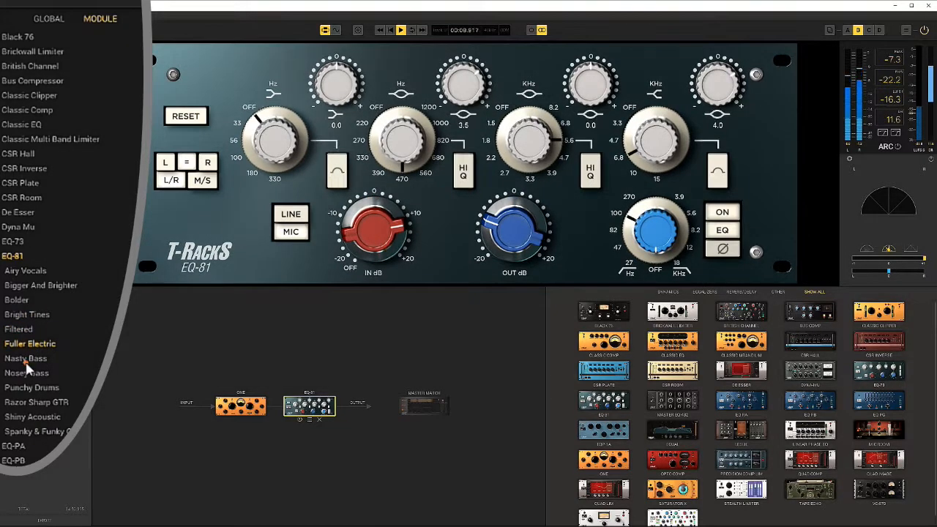
{"action": "left_click", "coordinate": [26, 358]}
{"action": "left_click", "coordinate": [27, 373]}
{"action": "left_click", "coordinate": [26, 387]}
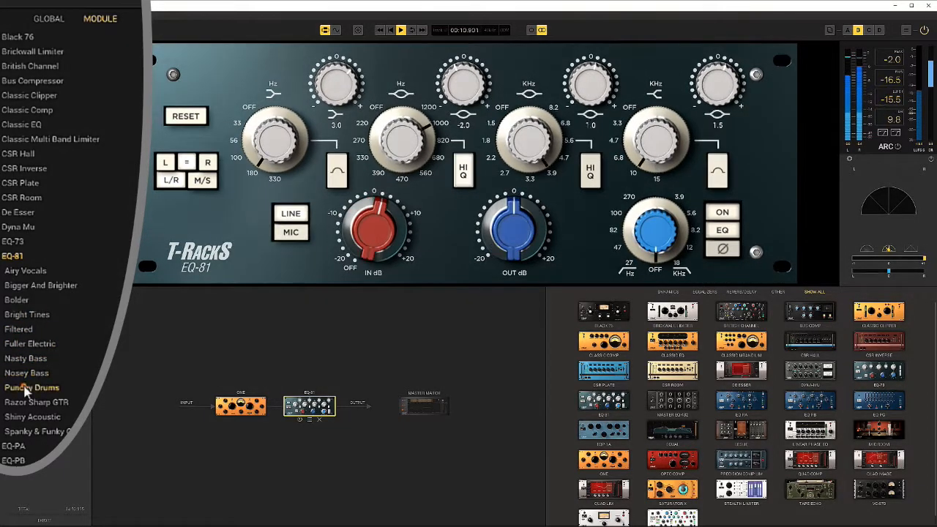
{"action": "left_click", "coordinate": [25, 377]}
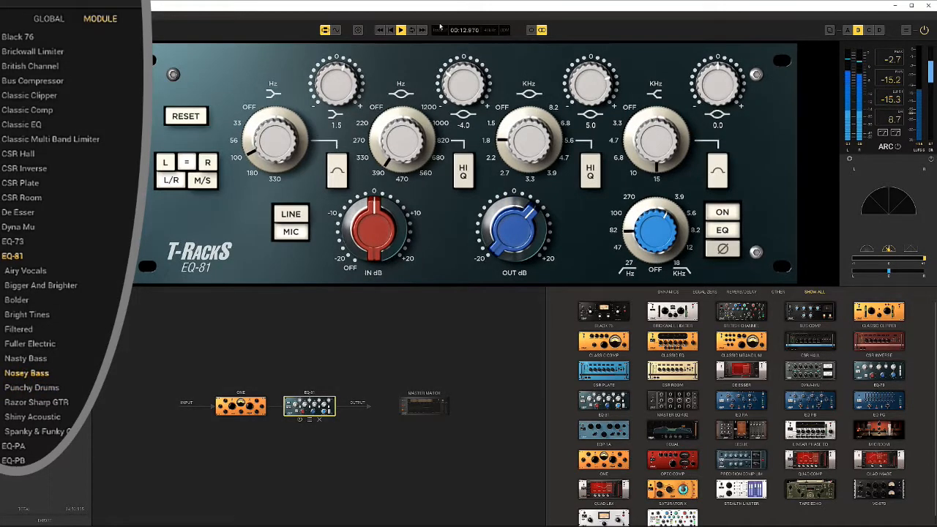
{"action": "left_click", "coordinate": [400, 31]}
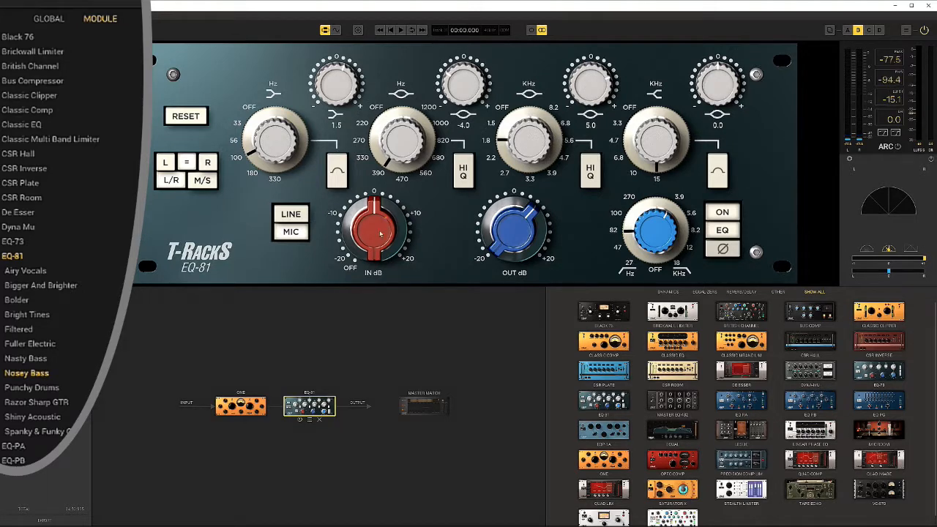
Lower the EQ-81's input gain and its low-mid band frequency, and start playback again.
{"action": "left_click_drag", "start_coordinate": [380, 233], "coordinate": [376, 199]}
{"action": "left_click_drag", "start_coordinate": [388, 162], "coordinate": [384, 130]}
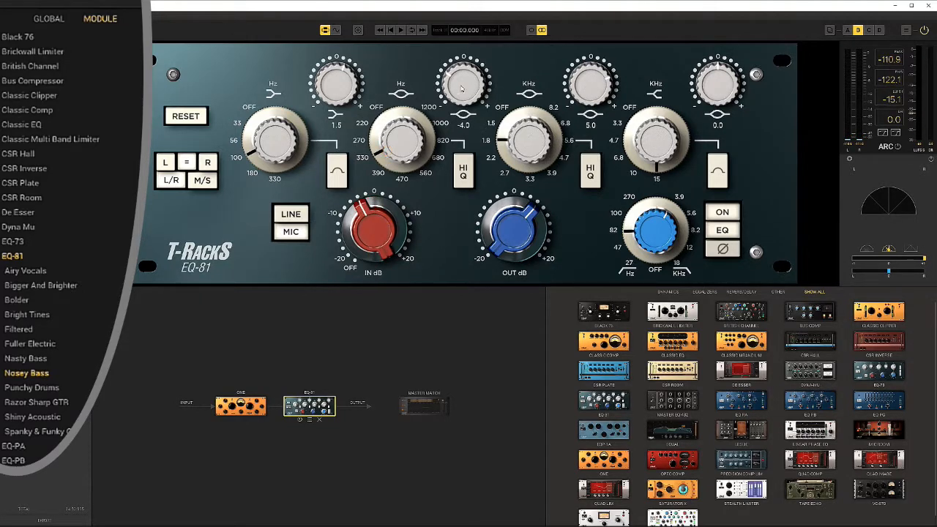
{"action": "key", "text": "space"}
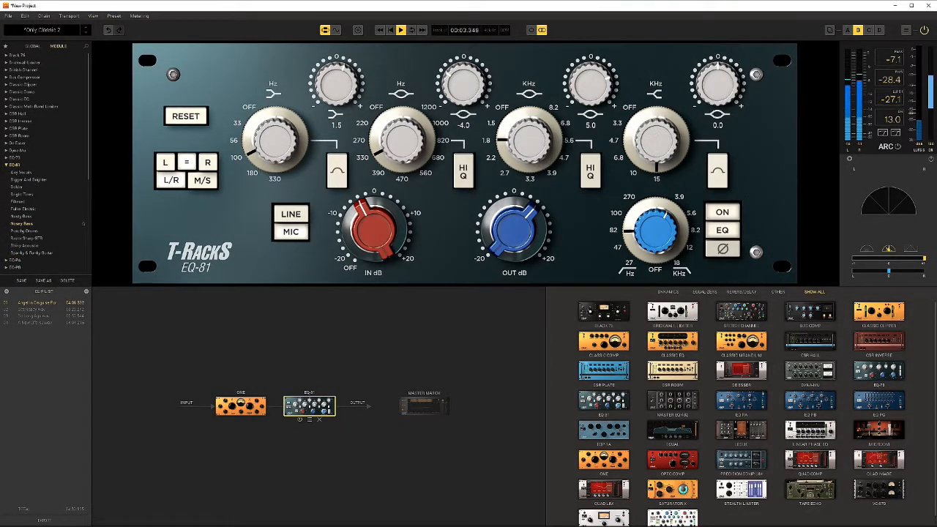
Open the full metering window and compare the PPM and VU meter modes, ending on VU.
{"action": "left_click", "coordinate": [895, 133]}
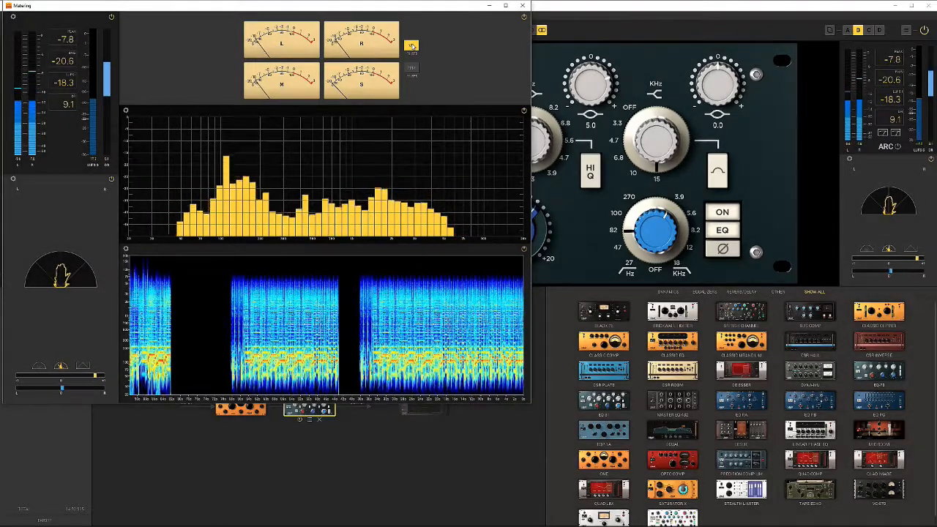
{"action": "left_click", "coordinate": [411, 68]}
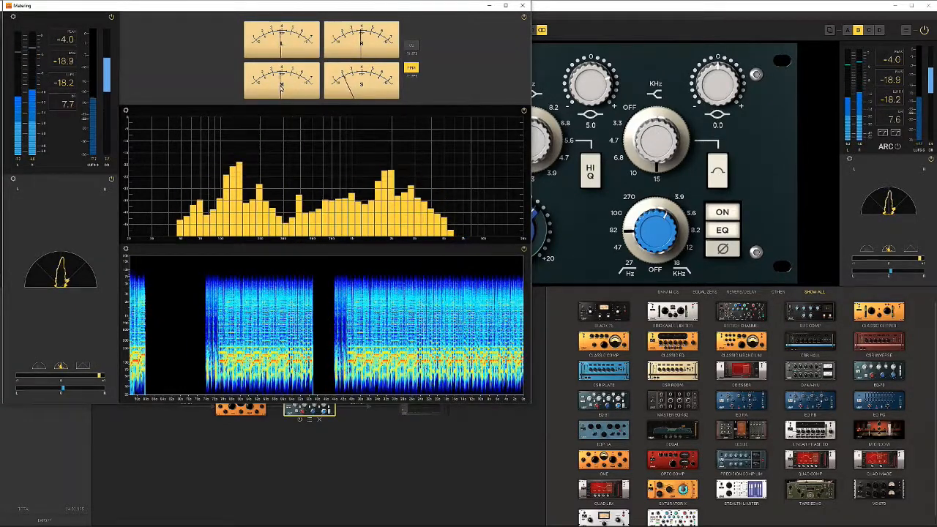
{"action": "left_click", "coordinate": [411, 46]}
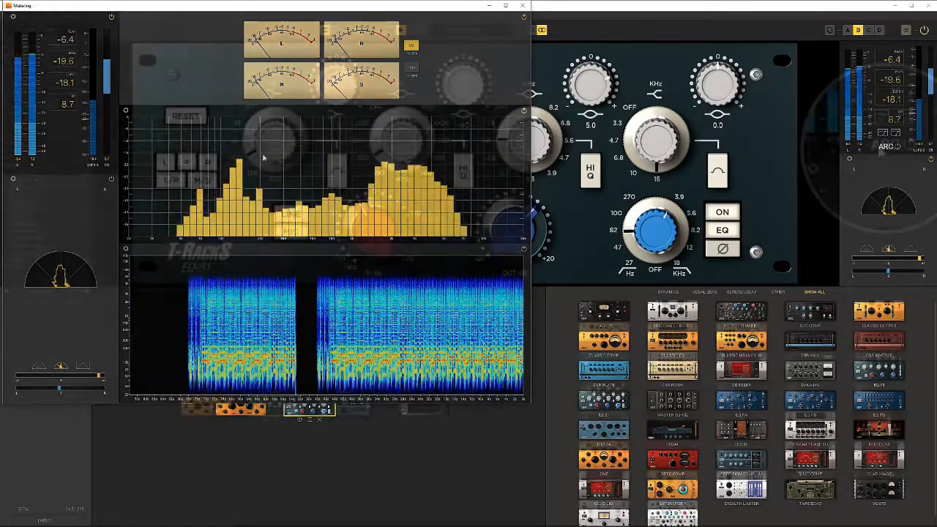
During playback, compare Equal Gain on and off with the EQ-81's output gain raised, lower the output again, and stop playback.
{"action": "left_click", "coordinate": [880, 149]}
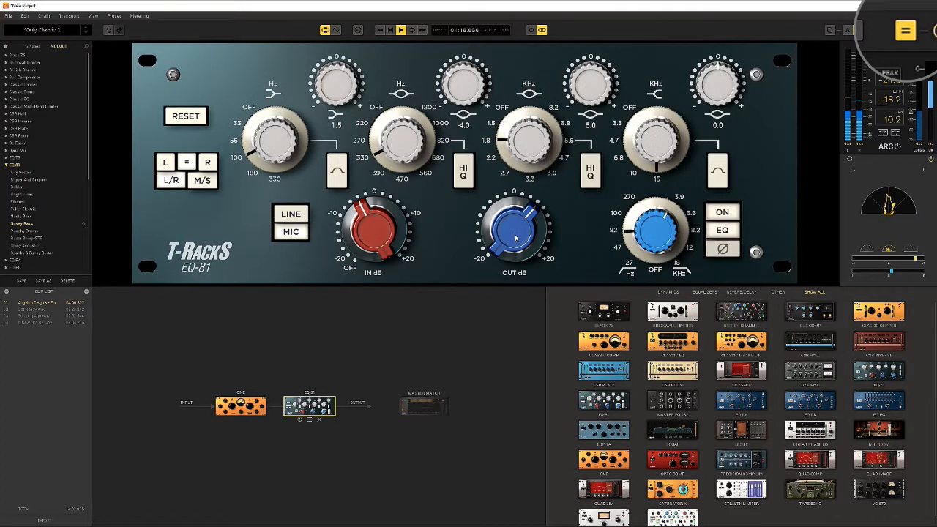
{"action": "left_click_drag", "start_coordinate": [514, 236], "coordinate": [512, 204]}
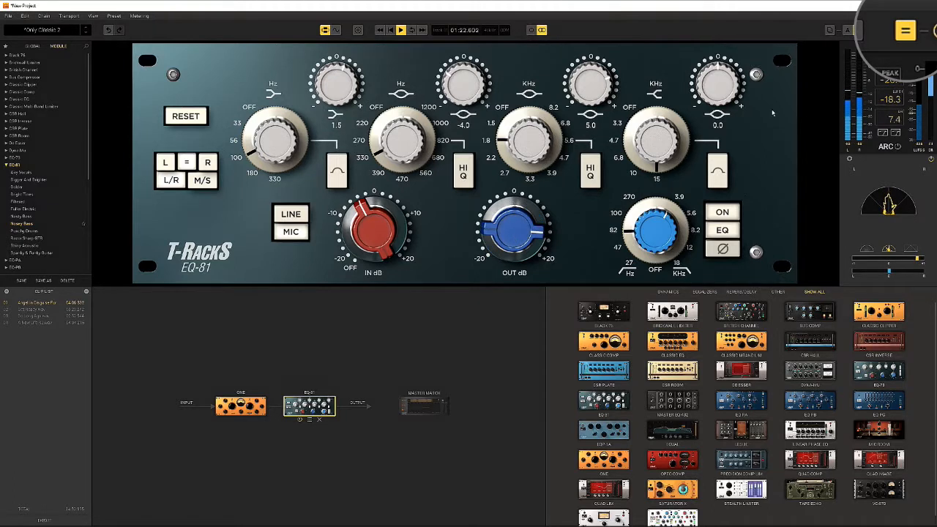
{"action": "left_click", "coordinate": [904, 34]}
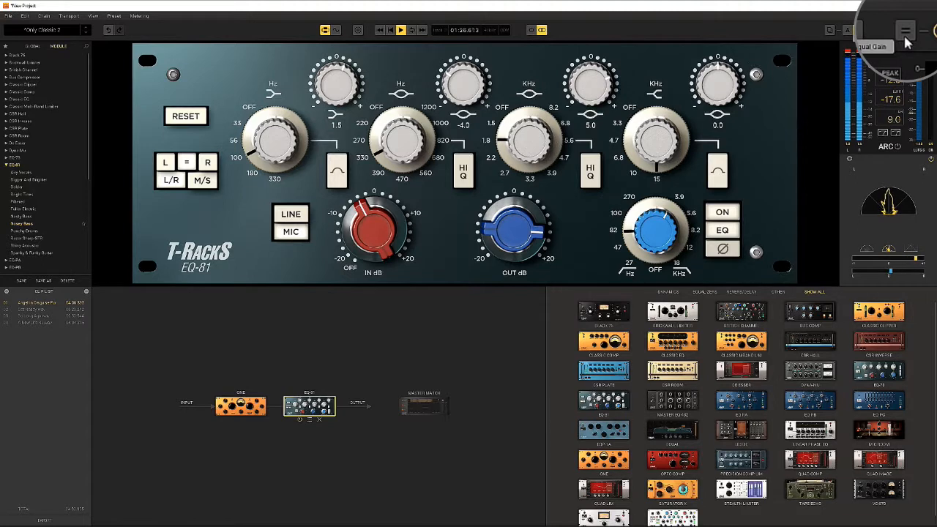
{"action": "left_click", "coordinate": [905, 35]}
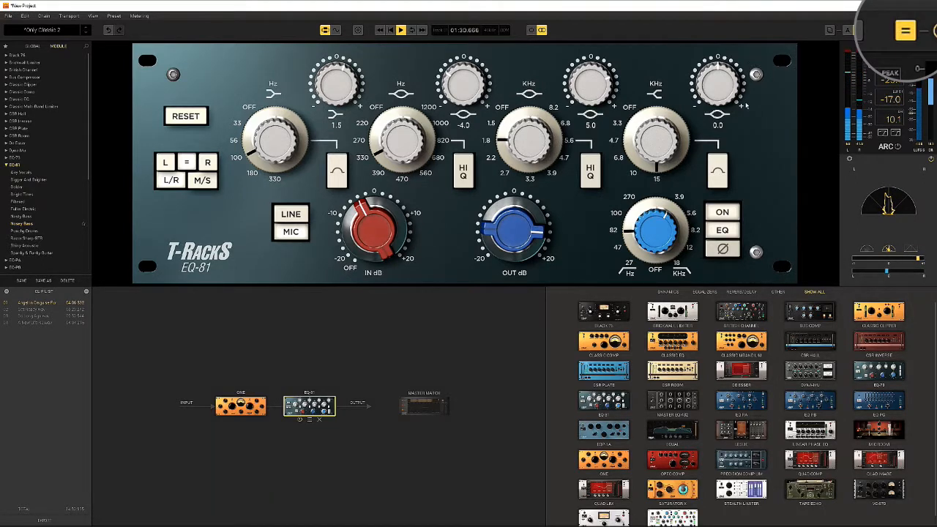
{"action": "left_click_drag", "start_coordinate": [495, 231], "coordinate": [495, 274]}
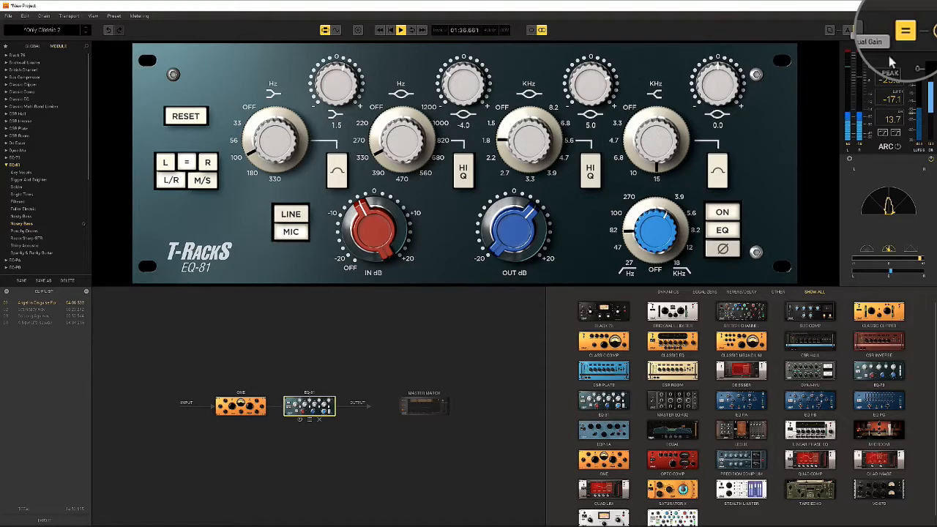
{"action": "key", "text": "space"}
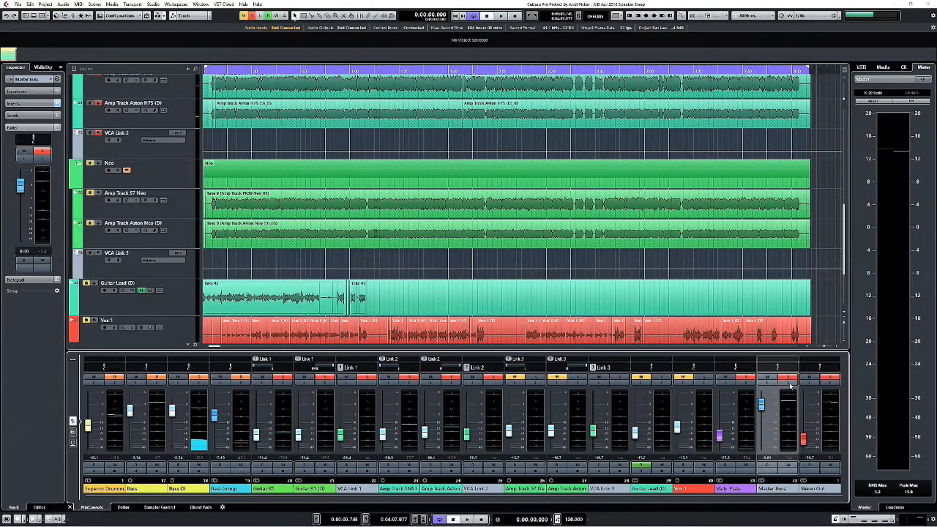
In Cubase, open the Master Buss channel settings, browse the module list in its TR5 Suite insert, and close the plug-in window.
{"action": "left_click", "coordinate": [791, 385]}
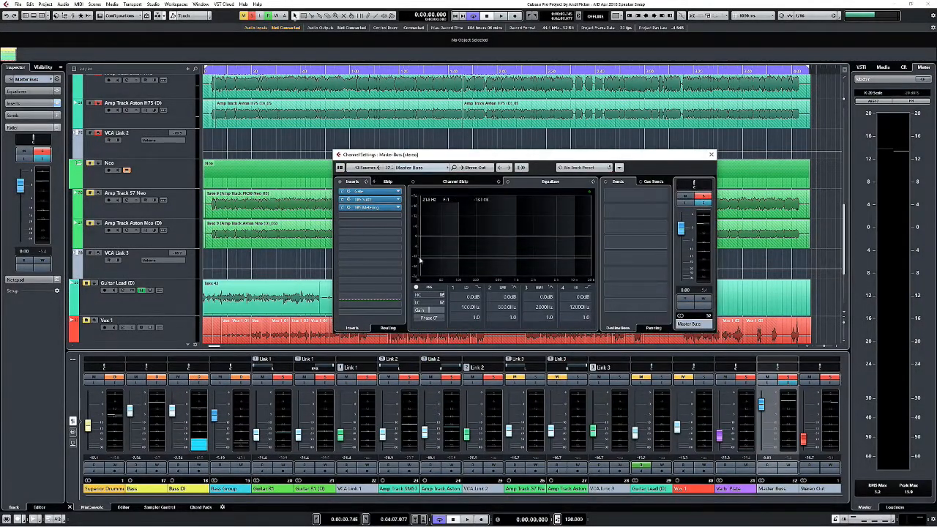
{"action": "left_click", "coordinate": [376, 202]}
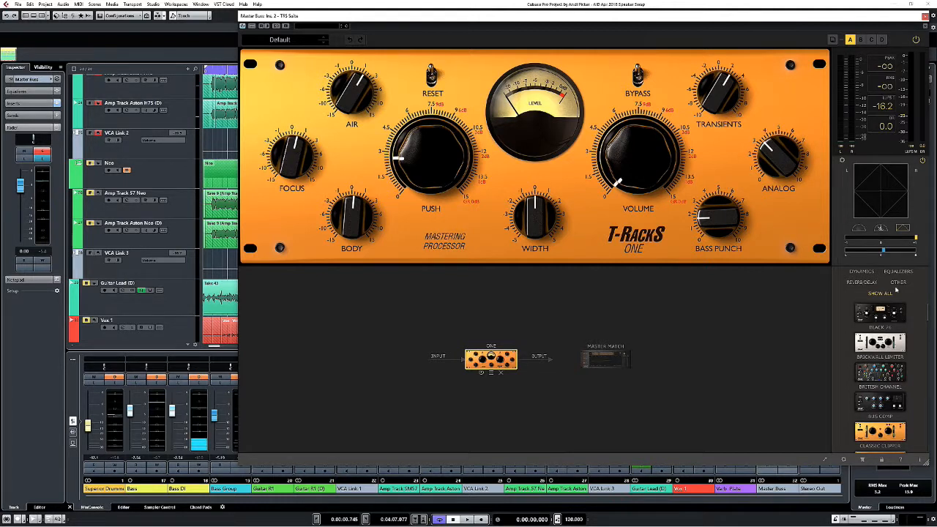
{"action": "scroll", "coordinate": [897, 311], "scroll_direction": "down", "scroll_amount": 5}
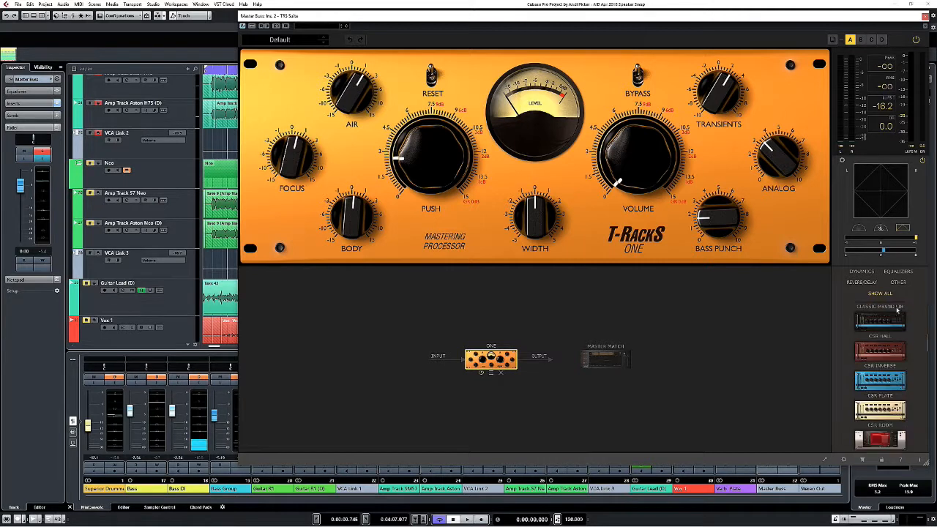
{"action": "left_click_drag", "start_coordinate": [871, 359], "coordinate": [887, 342]}
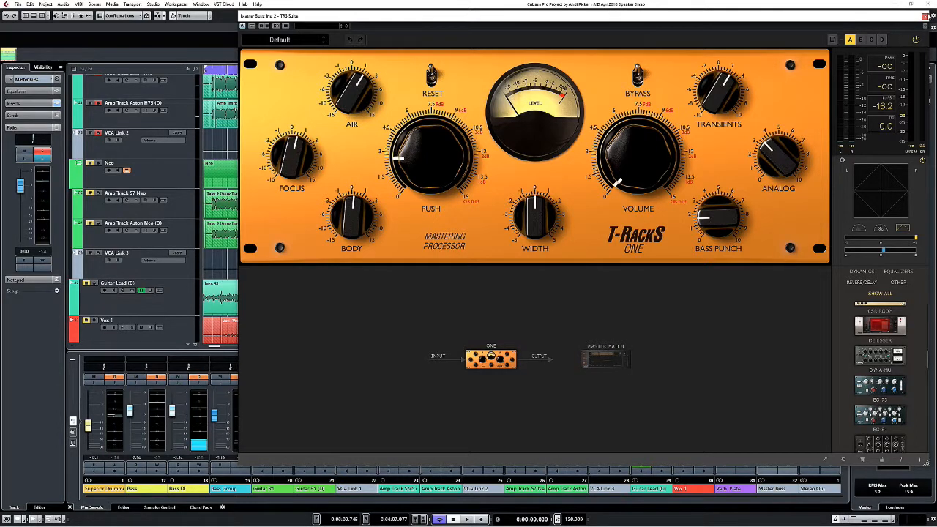
{"action": "left_click", "coordinate": [925, 16]}
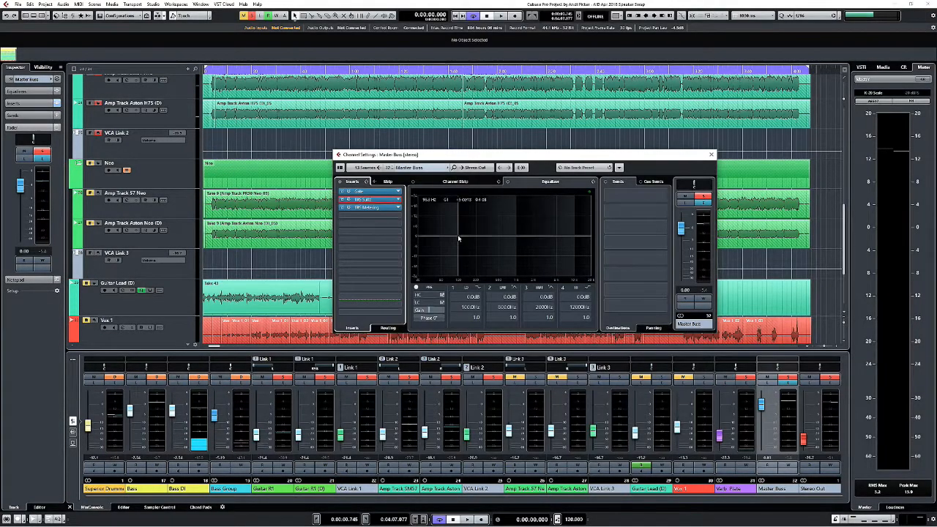
Open the TR5 Metering and TR5 Suite inserts of the Master Buss and arrange their resized windows side by side.
{"action": "double_click", "coordinate": [373, 207]}
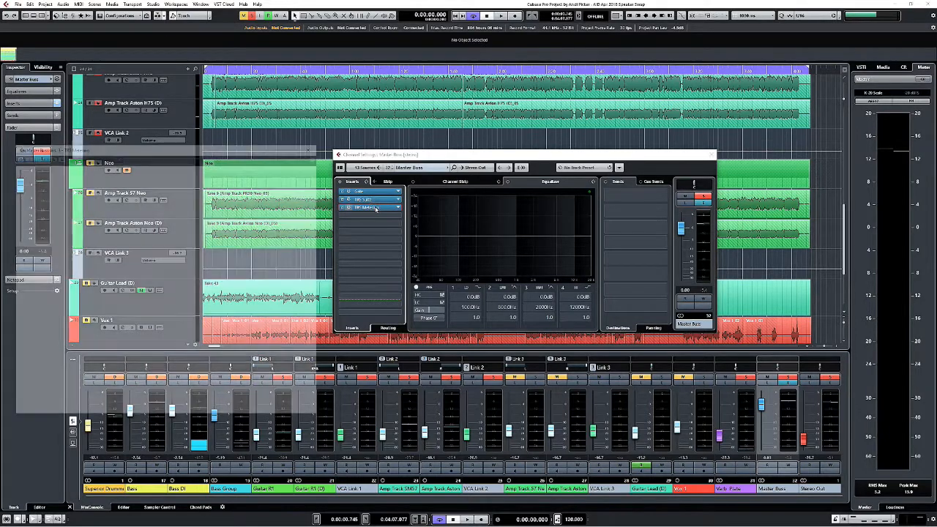
{"action": "left_click_drag", "start_coordinate": [222, 146], "coordinate": [214, 15]}
{"action": "double_click", "coordinate": [382, 199]}
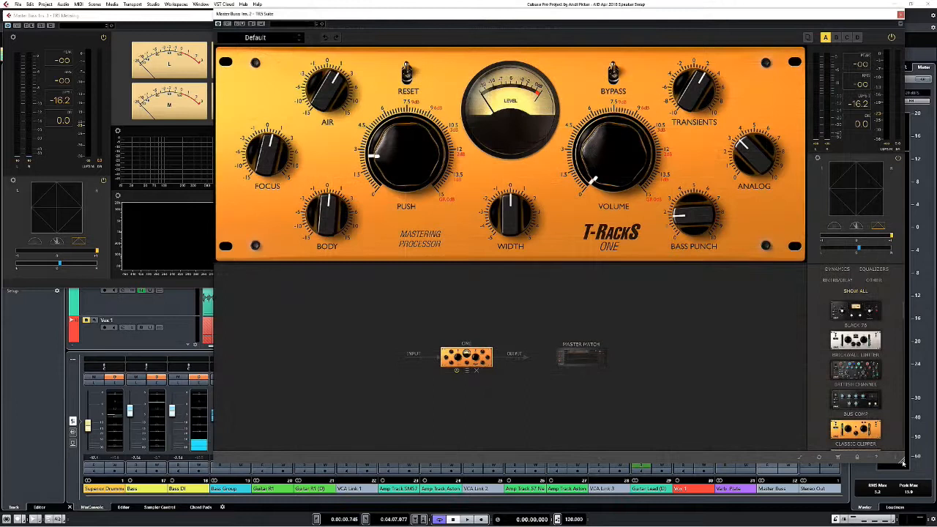
{"action": "left_click_drag", "start_coordinate": [902, 462], "coordinate": [704, 316]}
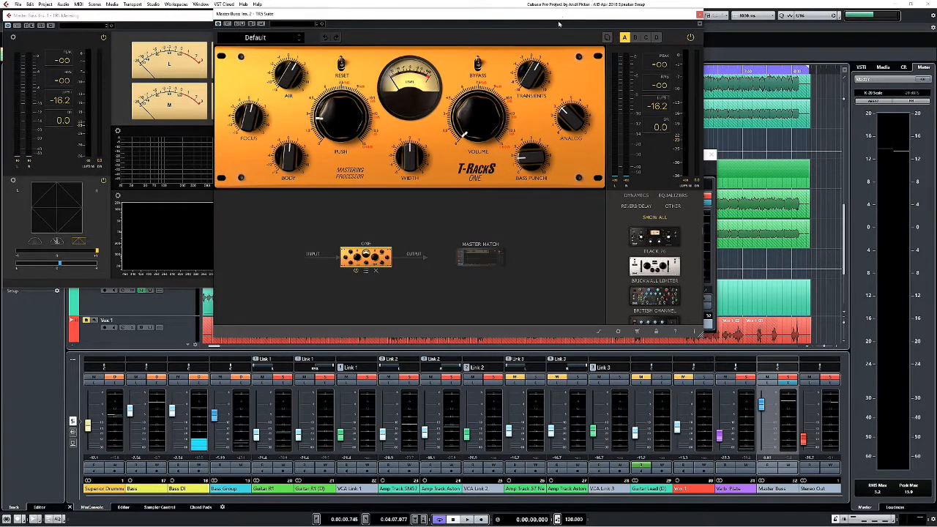
{"action": "left_click_drag", "start_coordinate": [558, 14], "coordinate": [771, 17]}
{"action": "left_click_drag", "start_coordinate": [217, 281], "coordinate": [421, 340]}
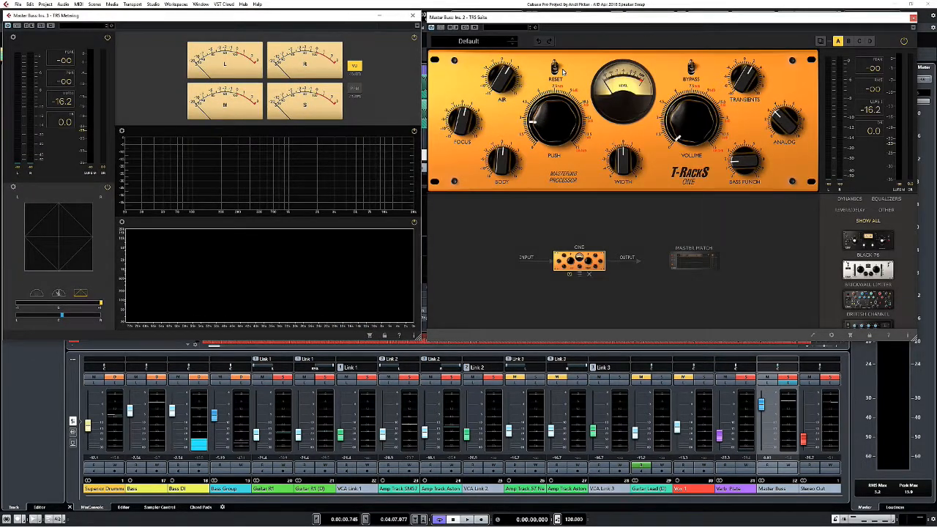
{"action": "left_click_drag", "start_coordinate": [581, 16], "coordinate": [584, 41]}
{"action": "left_click_drag", "start_coordinate": [329, 17], "coordinate": [333, 40]}
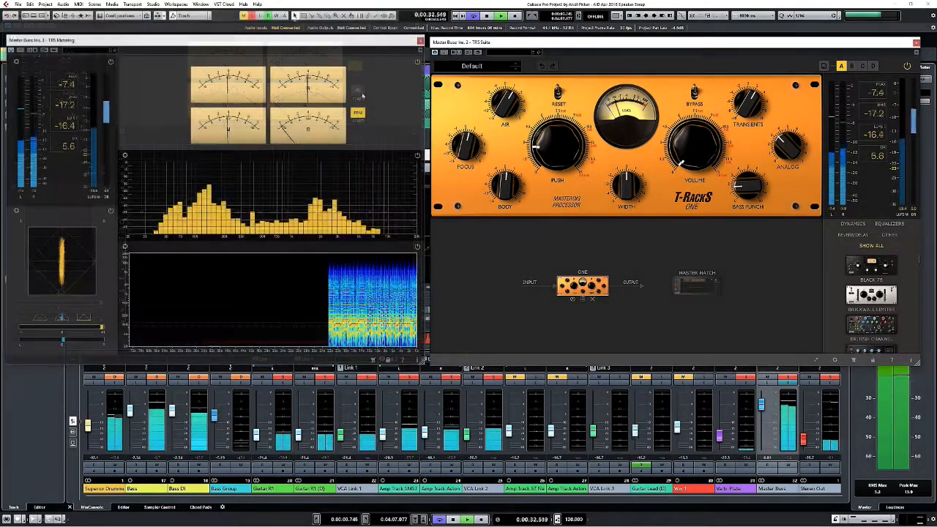
{"action": "left_click", "coordinate": [359, 91]}
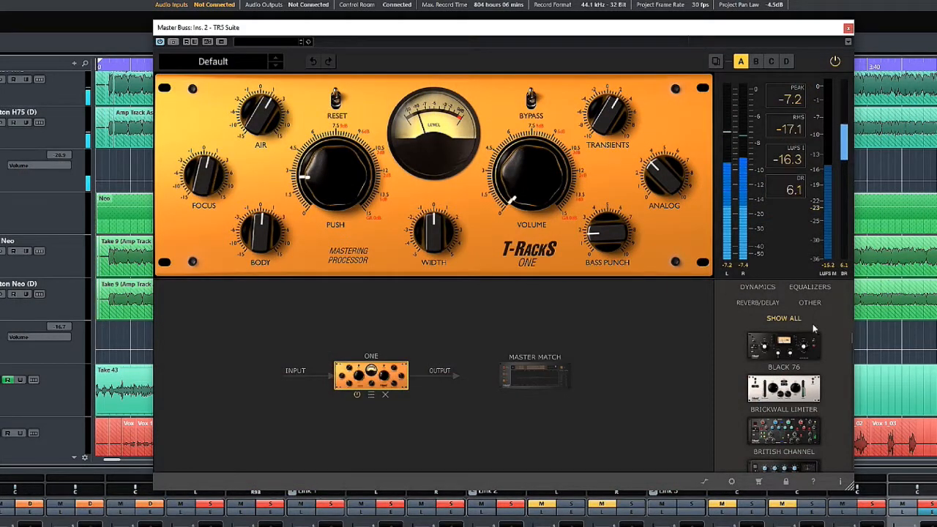
Widen the module browser in TR5 Suite to show two columns and look through the available modules.
{"action": "left_click_drag", "start_coordinate": [716, 398], "coordinate": [550, 420]}
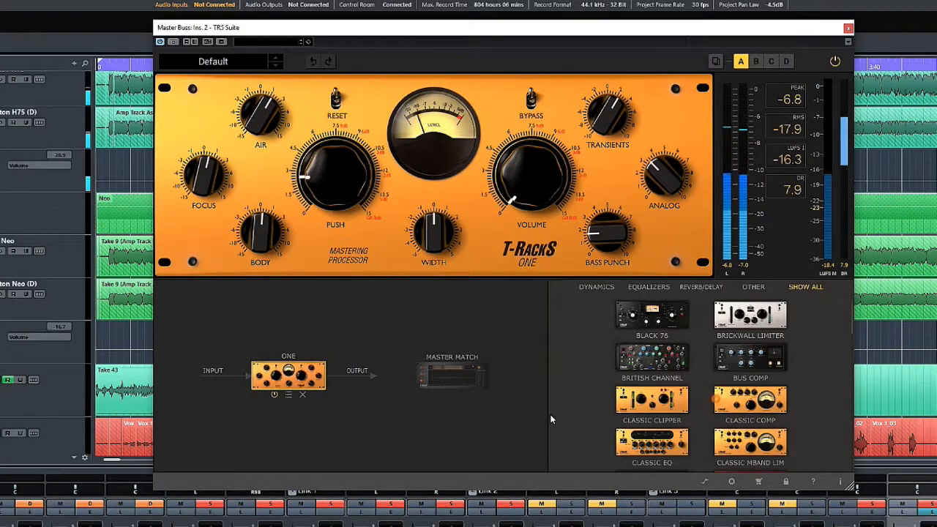
{"action": "scroll", "coordinate": [787, 353], "scroll_direction": "down", "scroll_amount": 3}
{"action": "scroll", "coordinate": [786, 353], "scroll_direction": "down", "scroll_amount": 10}
{"action": "scroll", "coordinate": [786, 353], "scroll_direction": "up", "scroll_amount": 15}
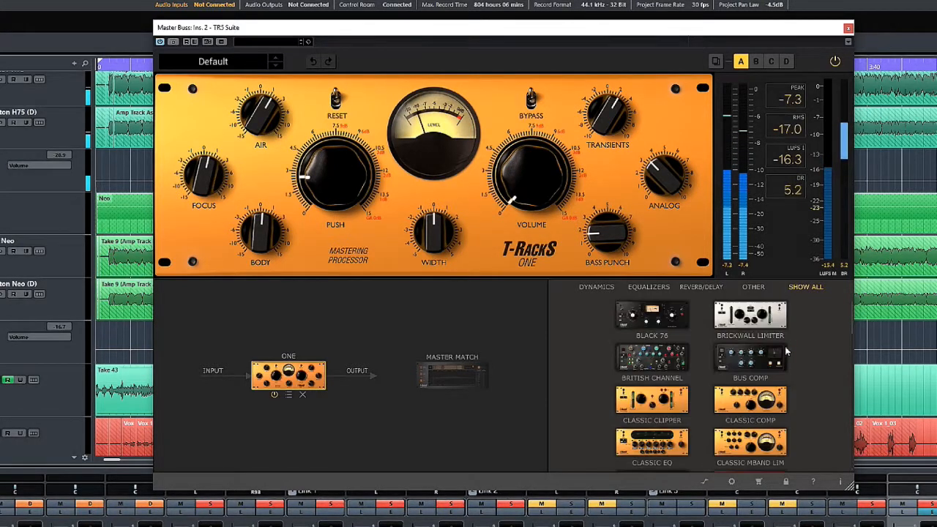
Add a Black 76 after the One module with its output at -17.0 dB, and place a White 2A after it.
{"action": "double_click", "coordinate": [663, 322]}
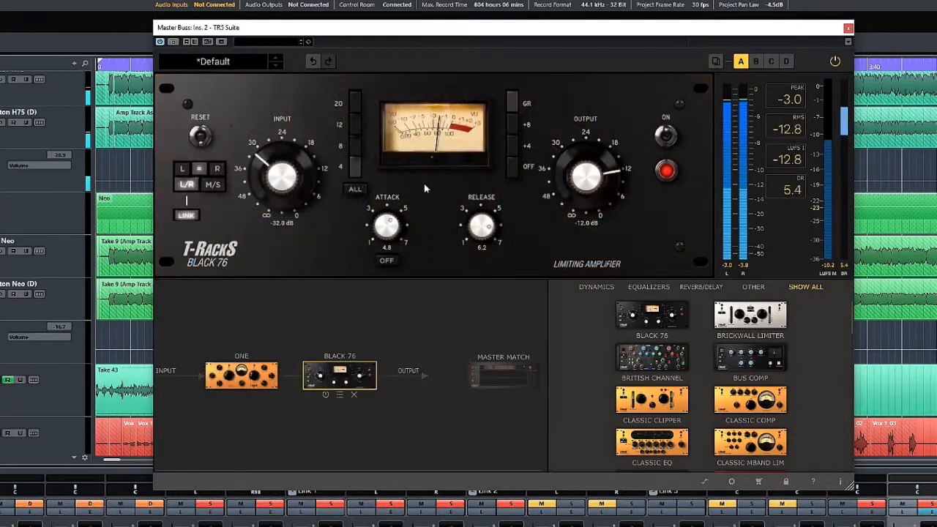
{"action": "left_click_drag", "start_coordinate": [581, 186], "coordinate": [605, 224]}
{"action": "scroll", "coordinate": [607, 345], "scroll_direction": "down", "scroll_amount": 10}
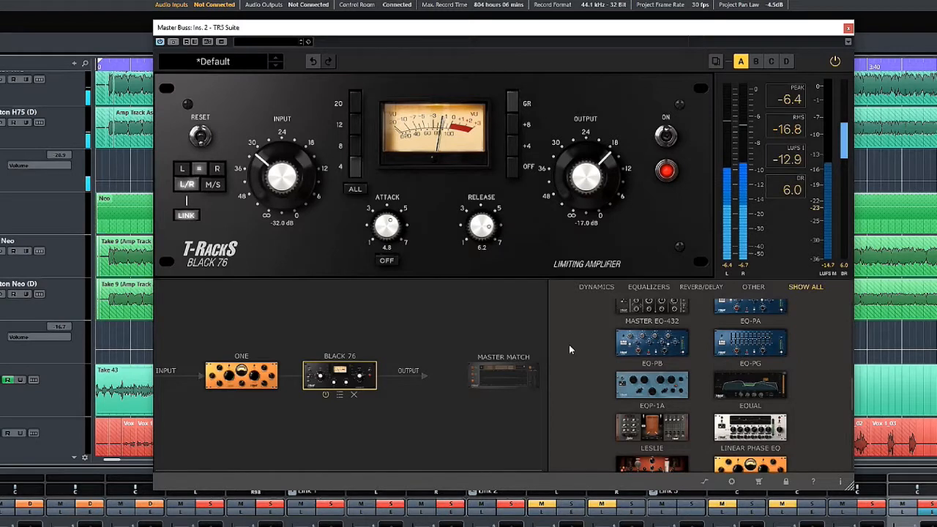
{"action": "scroll", "coordinate": [607, 366], "scroll_direction": "down", "scroll_amount": 8}
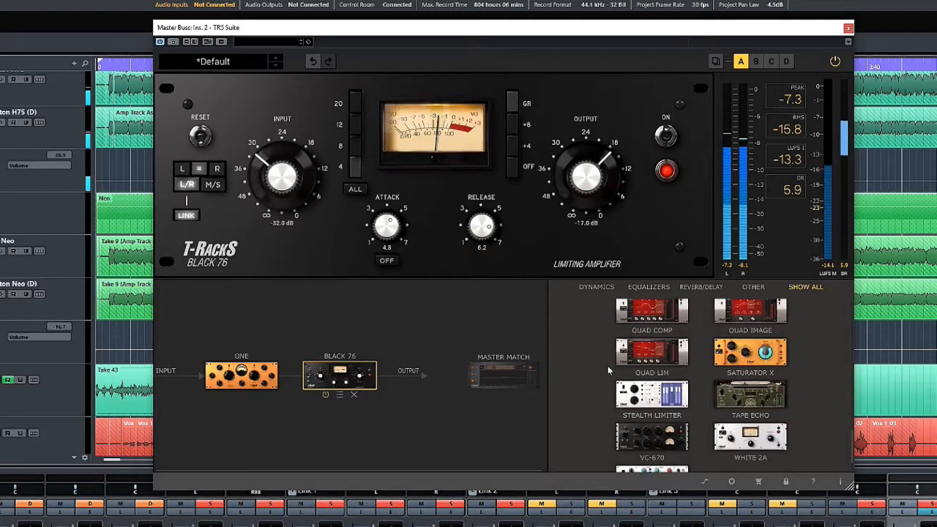
{"action": "left_click_drag", "start_coordinate": [746, 444], "coordinate": [432, 388]}
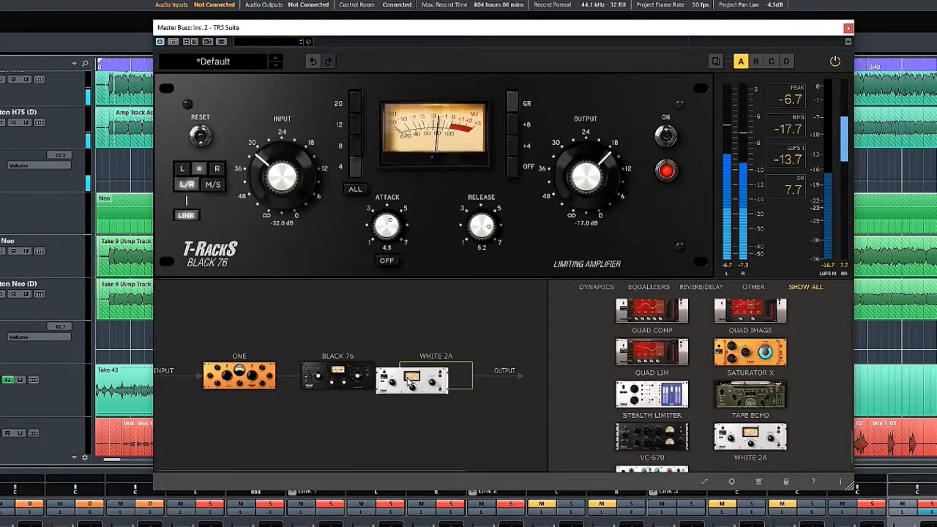
{"action": "left_click", "coordinate": [409, 377]}
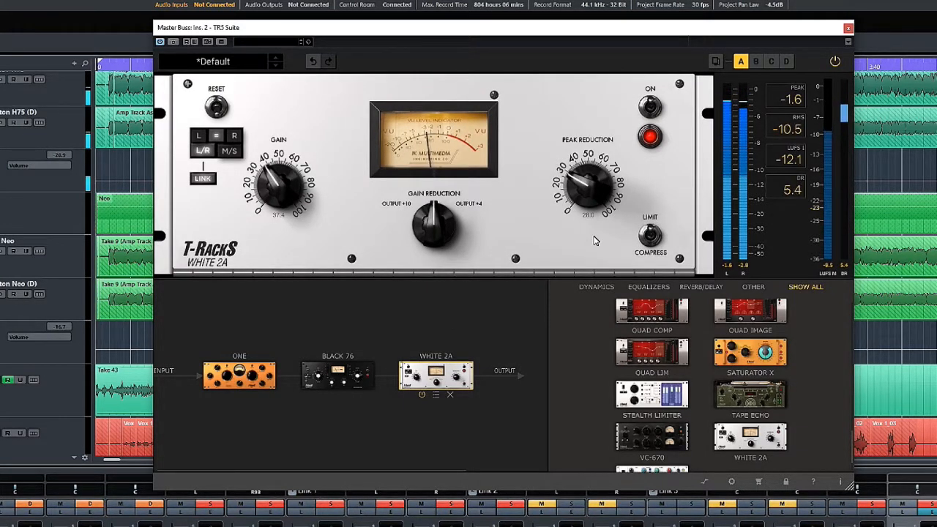
Remove the White 2A and Black 76 modules from the chain.
{"action": "left_click", "coordinate": [449, 394]}
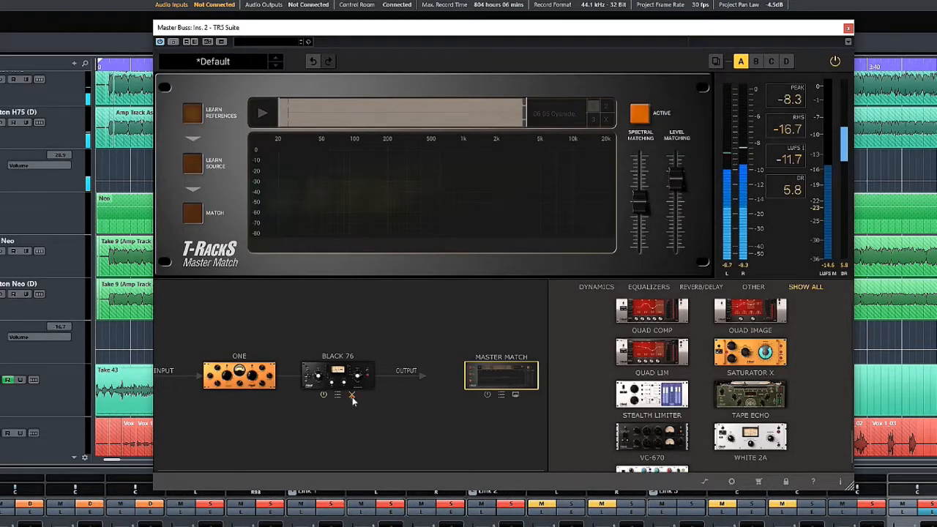
{"action": "left_click", "coordinate": [352, 395]}
Add an EQ-81 and an EQ-PA after the One module and an EQP-1A in front of it.
{"action": "scroll", "coordinate": [777, 382], "scroll_direction": "up", "scroll_amount": 10}
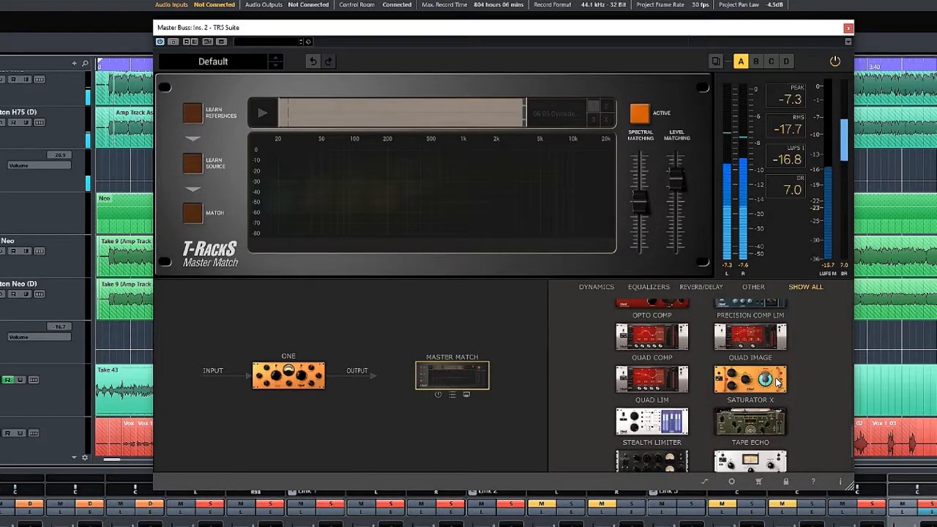
{"action": "scroll", "coordinate": [777, 382], "scroll_direction": "up", "scroll_amount": 2}
{"action": "left_click_drag", "start_coordinate": [772, 387], "coordinate": [382, 379]}
{"action": "left_click_drag", "start_coordinate": [750, 437], "coordinate": [437, 375]}
{"action": "scroll", "coordinate": [658, 377], "scroll_direction": "down", "scroll_amount": 2}
{"action": "left_click_drag", "start_coordinate": [651, 439], "coordinate": [219, 375]}
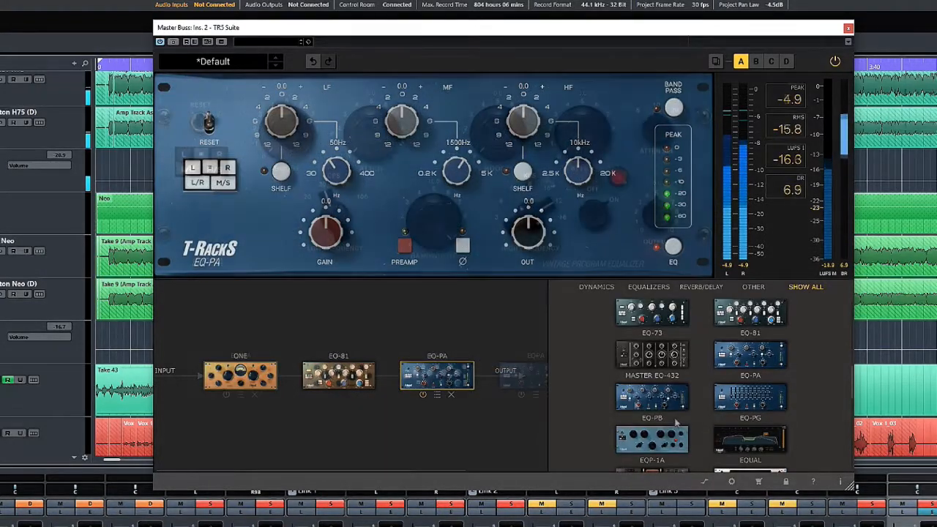
Add a VC-670 after the One module, a White Channel at the start of the chain, and an Opto Comp after the EQP-1A.
{"action": "scroll", "coordinate": [635, 404], "scroll_direction": "down", "scroll_amount": 1}
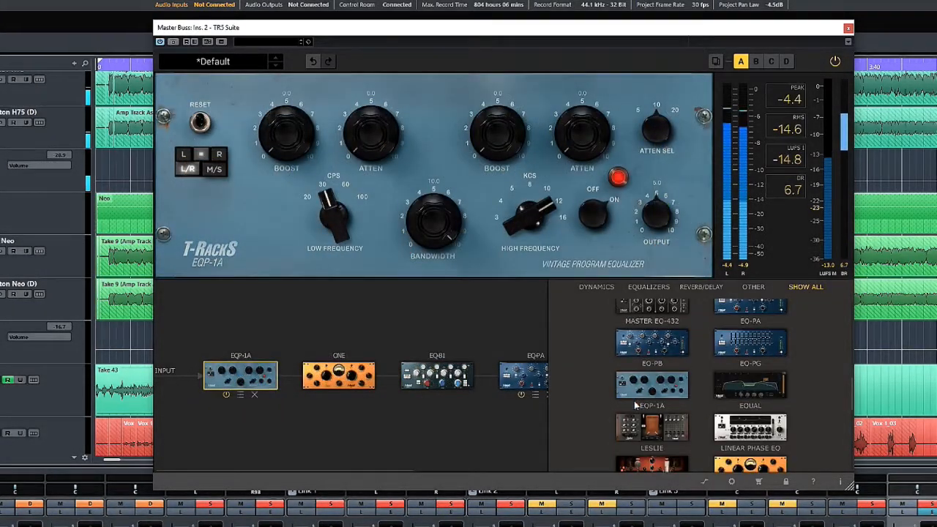
{"action": "scroll", "coordinate": [635, 405], "scroll_direction": "down", "scroll_amount": 5}
{"action": "left_click_drag", "start_coordinate": [667, 443], "coordinate": [475, 387]}
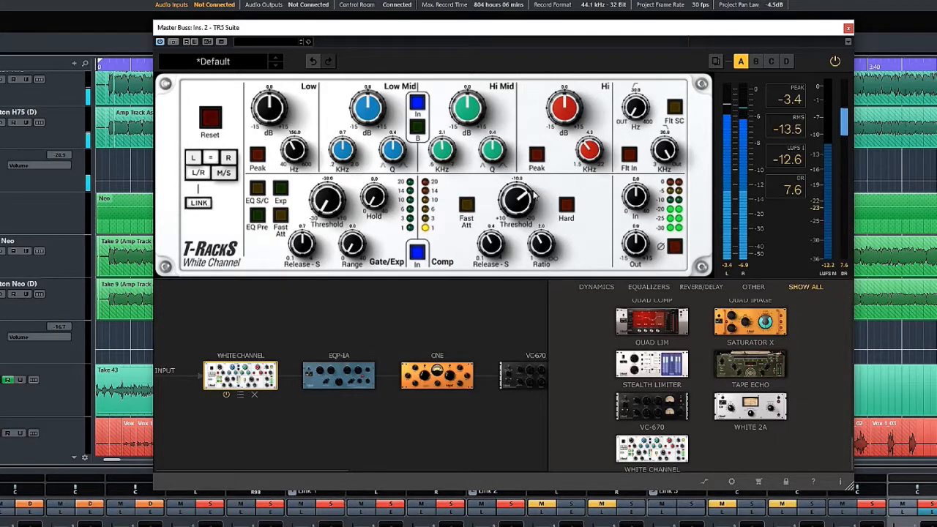
{"action": "scroll", "coordinate": [655, 435], "scroll_direction": "up", "scroll_amount": 3}
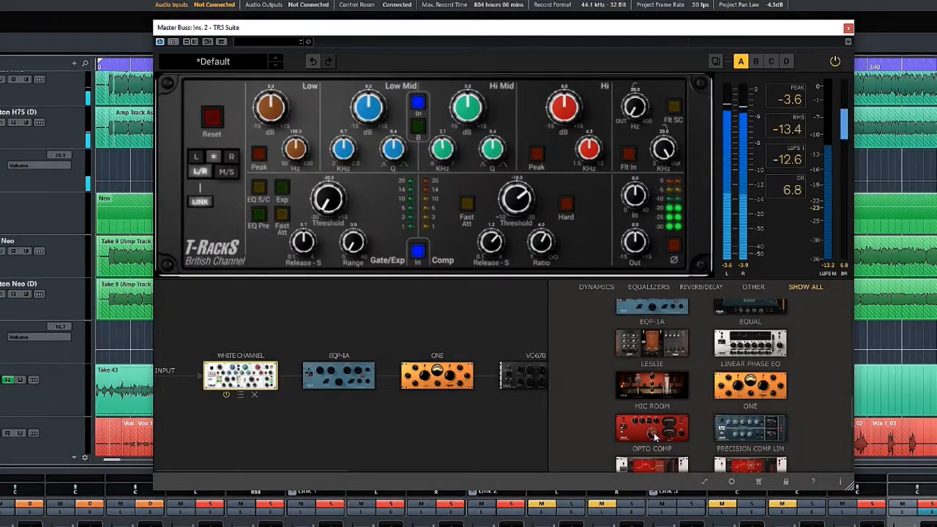
{"action": "left_click_drag", "start_coordinate": [655, 436], "coordinate": [437, 376]}
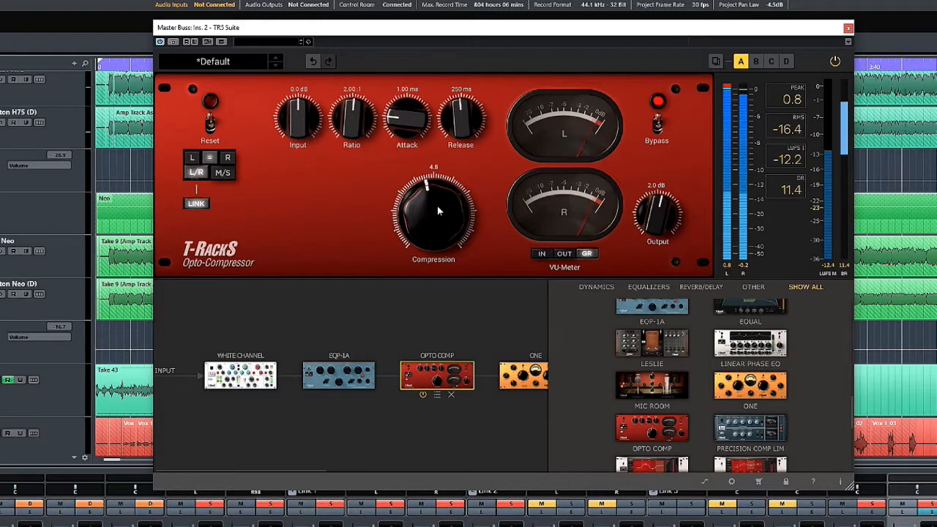
Switch to chain B and add a Quad Comp and a Quad Image after the One module.
{"action": "left_click", "coordinate": [755, 61]}
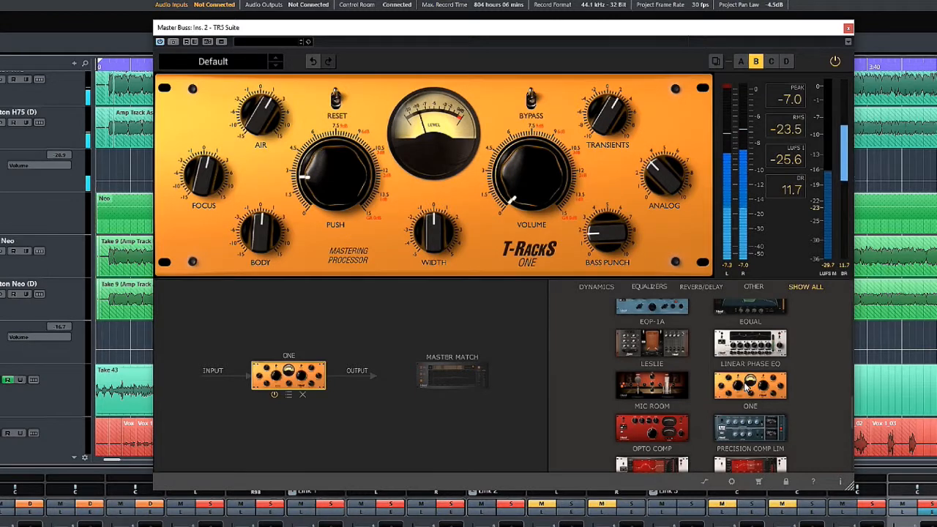
{"action": "scroll", "coordinate": [748, 380], "scroll_direction": "up", "scroll_amount": 5}
{"action": "scroll", "coordinate": [747, 388], "scroll_direction": "up", "scroll_amount": 4}
{"action": "scroll", "coordinate": [746, 386], "scroll_direction": "down", "scroll_amount": 8}
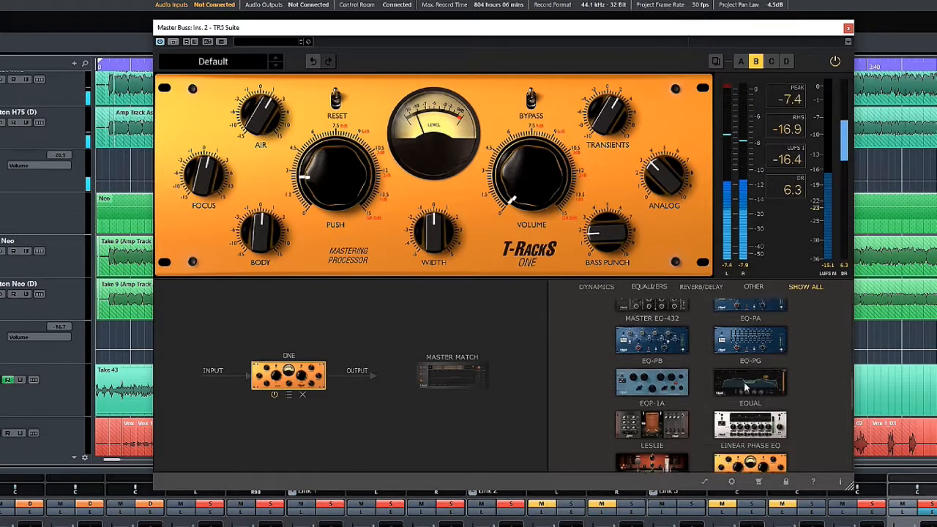
{"action": "scroll", "coordinate": [746, 388], "scroll_direction": "down", "scroll_amount": 3}
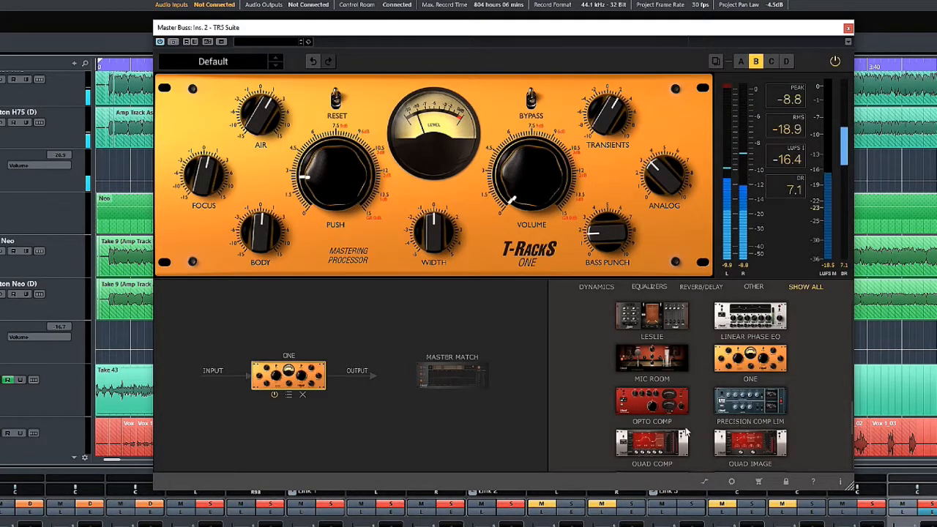
{"action": "left_click_drag", "start_coordinate": [655, 446], "coordinate": [410, 387]}
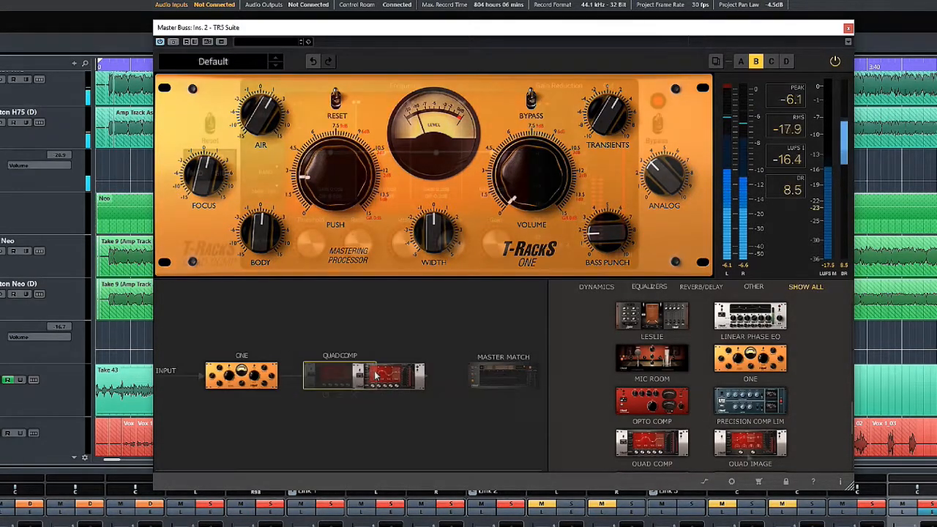
{"action": "left_click", "coordinate": [418, 378]}
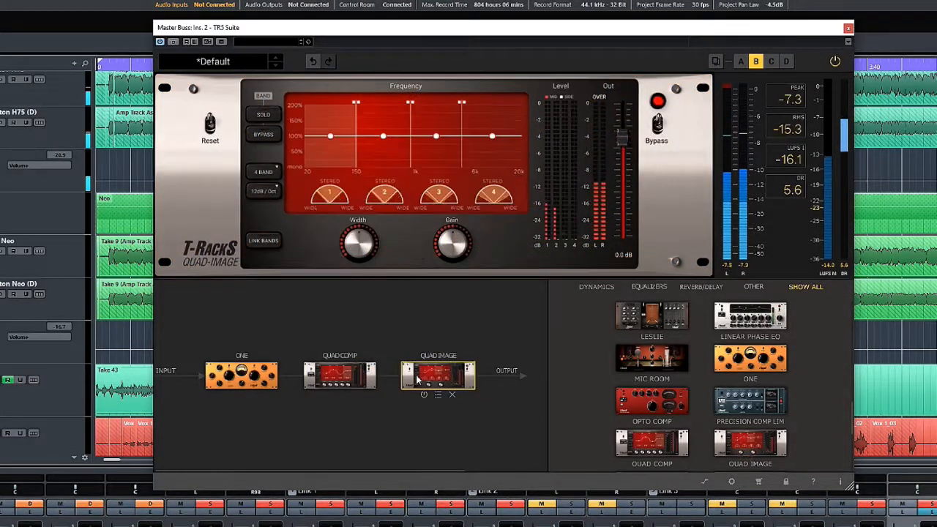
In the Quad Image, widen the stereo image of bands 3 and 4 and narrow bands 1 and 2.
{"action": "left_click_drag", "start_coordinate": [439, 144], "coordinate": [492, 116]}
{"action": "left_click_drag", "start_coordinate": [383, 136], "coordinate": [381, 161]}
{"action": "left_click_drag", "start_coordinate": [330, 136], "coordinate": [310, 156]}
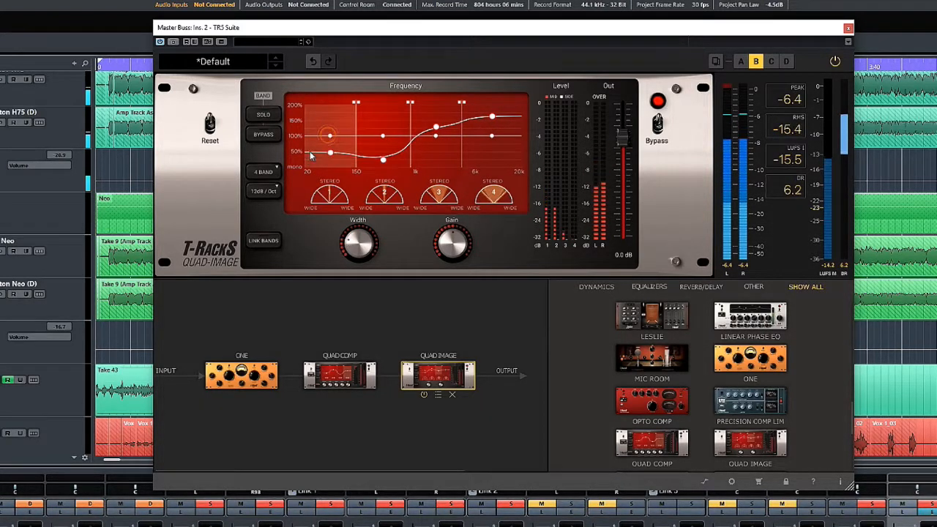
Add a Stealth Limiter after the Quad Image, with its input at 2.6 dB and its output ceiling at -2.8 dB.
{"action": "scroll", "coordinate": [685, 415], "scroll_direction": "down", "scroll_amount": 2}
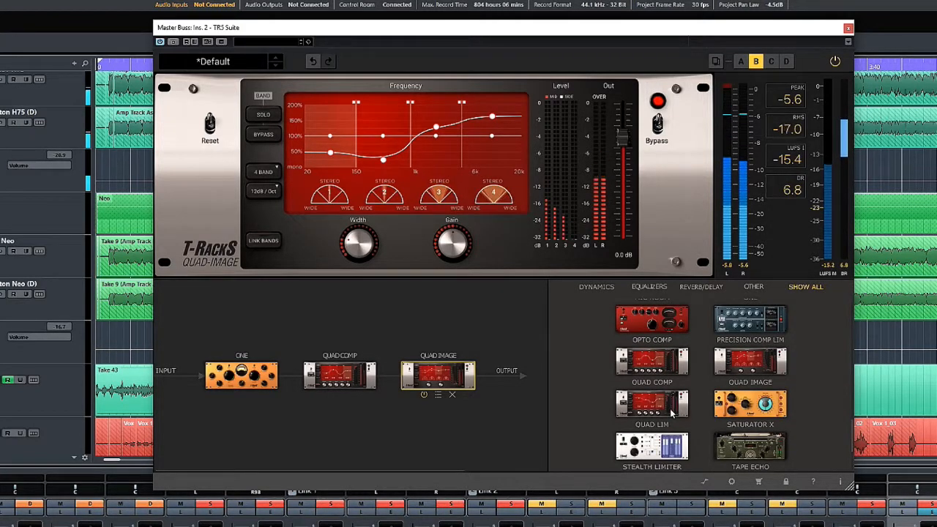
{"action": "scroll", "coordinate": [671, 415], "scroll_direction": "down", "scroll_amount": 1}
{"action": "left_click_drag", "start_coordinate": [668, 395], "coordinate": [523, 377]}
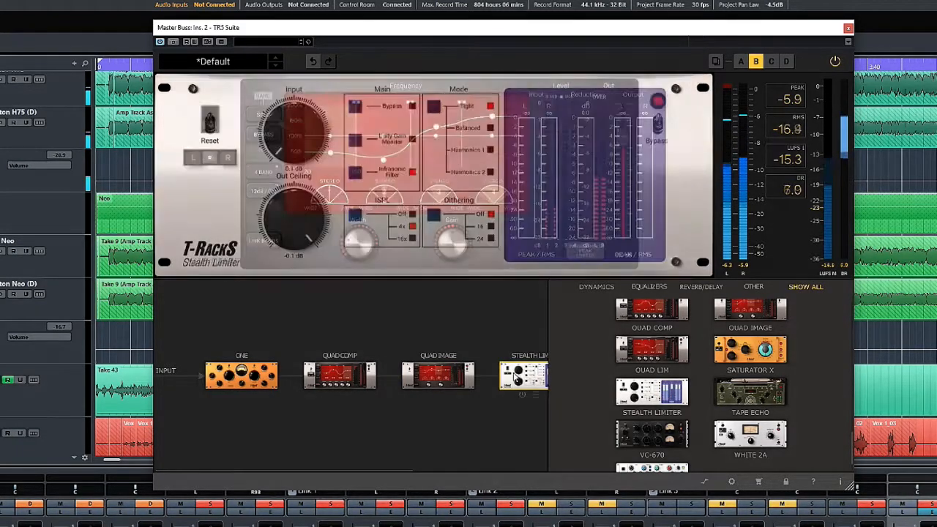
{"action": "left_click_drag", "start_coordinate": [283, 211], "coordinate": [283, 246]}
{"action": "left_click_drag", "start_coordinate": [295, 151], "coordinate": [294, 127]}
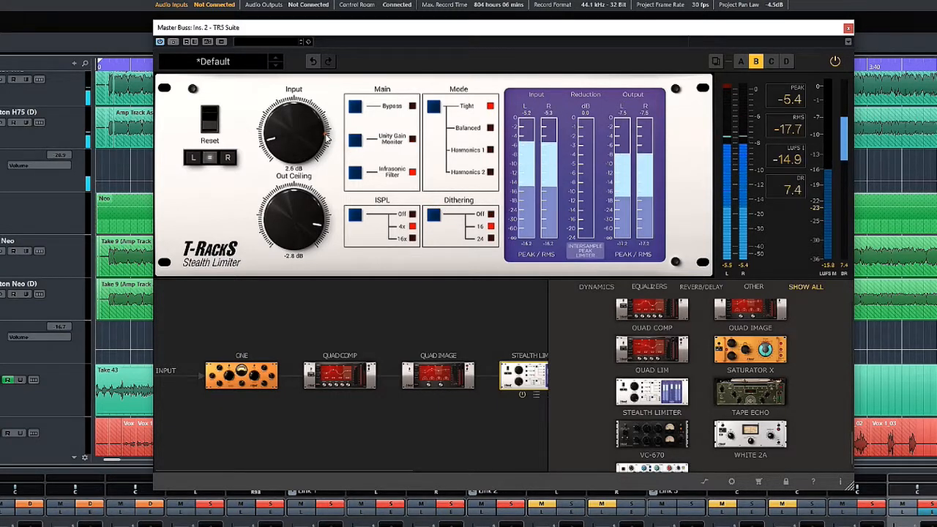
Turn on the Stealth Limiter's Unity Gain Monitor and set its mode to Harmonics 1.
{"action": "left_click", "coordinate": [355, 140]}
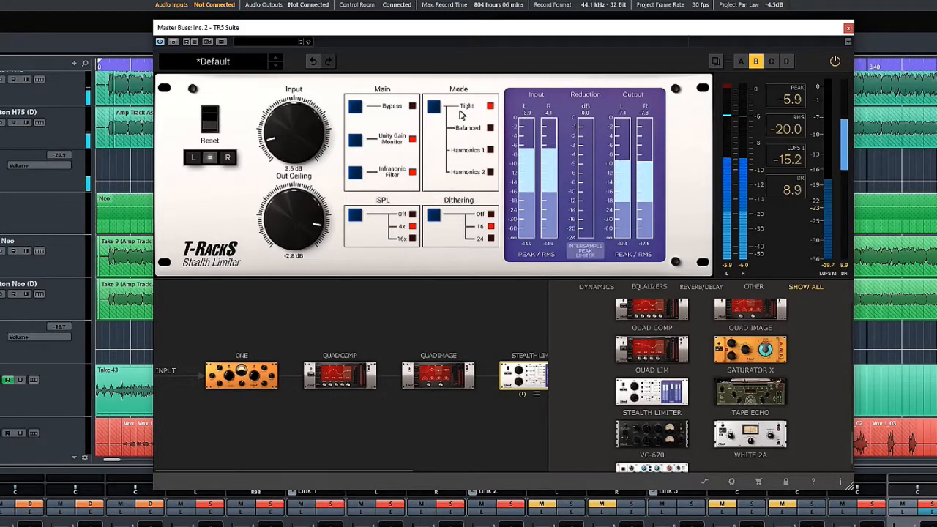
{"action": "left_click", "coordinate": [433, 110]}
{"action": "left_click", "coordinate": [434, 111]}
{"action": "left_click", "coordinate": [434, 111]}
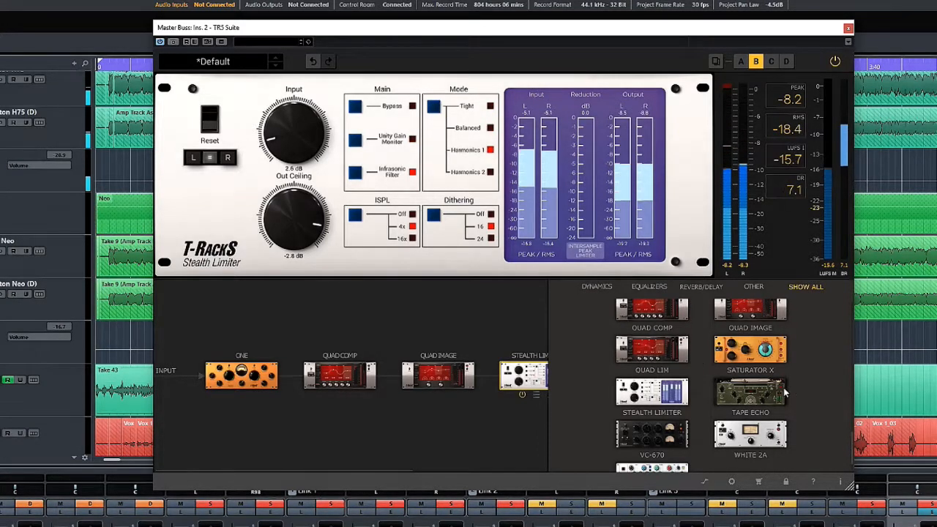
Insert a Brickwall Limiter between the Quad Image and the Stealth Limiter, with input at 1.4 dB and output ceiling at -2.9 dB.
{"action": "scroll", "coordinate": [783, 390], "scroll_direction": "up", "scroll_amount": 5}
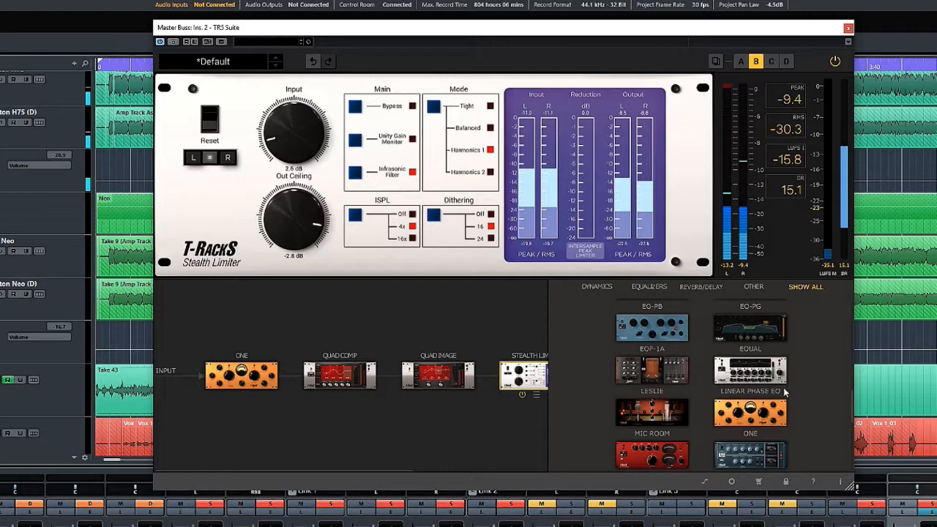
{"action": "scroll", "coordinate": [817, 364], "scroll_direction": "up", "scroll_amount": 3}
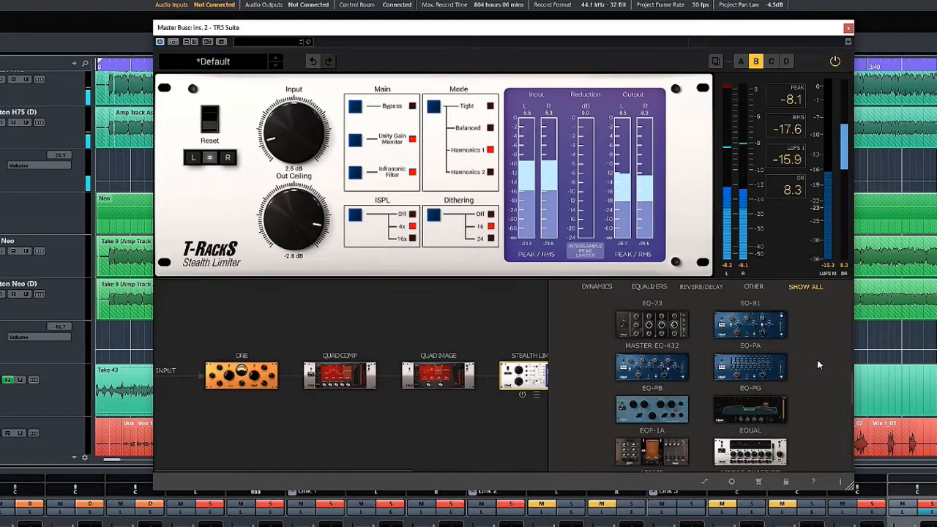
{"action": "scroll", "coordinate": [818, 364], "scroll_direction": "up", "scroll_amount": 4}
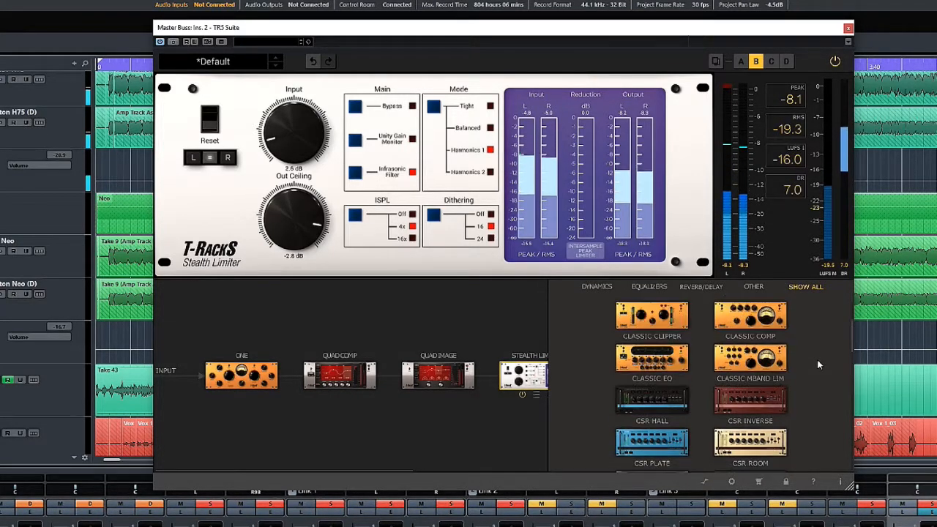
{"action": "scroll", "coordinate": [818, 364], "scroll_direction": "up", "scroll_amount": 2}
{"action": "left_click_drag", "start_coordinate": [654, 322], "coordinate": [512, 375]}
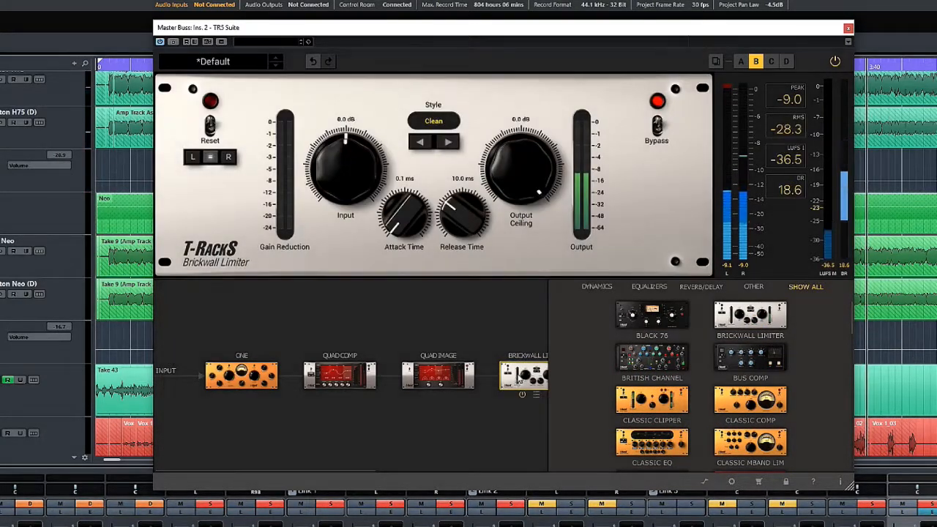
{"action": "left_click_drag", "start_coordinate": [342, 180], "coordinate": [345, 172]}
{"action": "left_click_drag", "start_coordinate": [509, 171], "coordinate": [540, 210]}
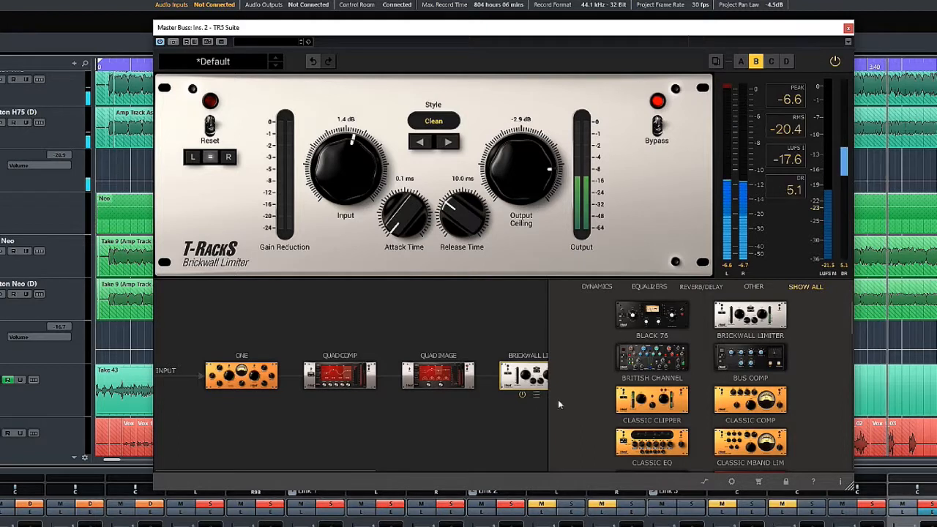
Add a Linear Phase EQ to the chain after the Brickwall Limiter.
{"action": "scroll", "coordinate": [505, 385], "scroll_direction": "down", "scroll_amount": 3}
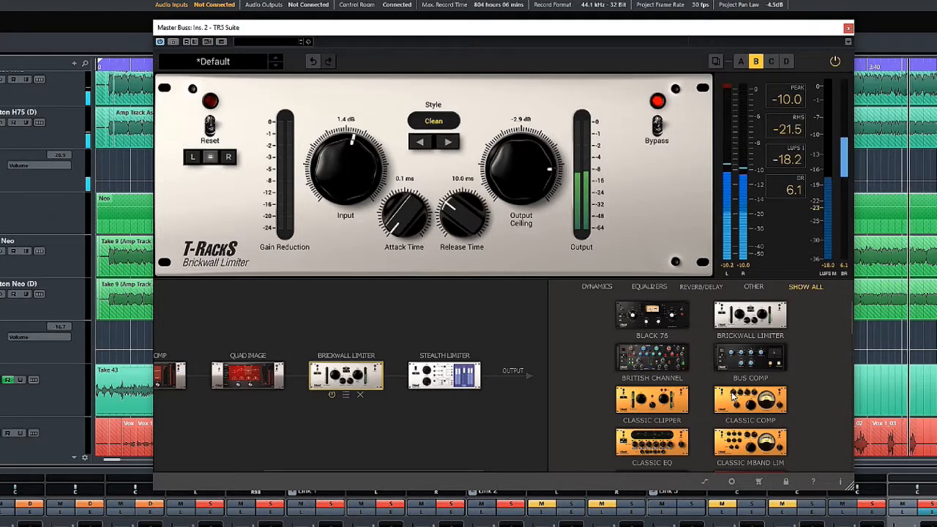
{"action": "scroll", "coordinate": [746, 407], "scroll_direction": "down", "scroll_amount": 3}
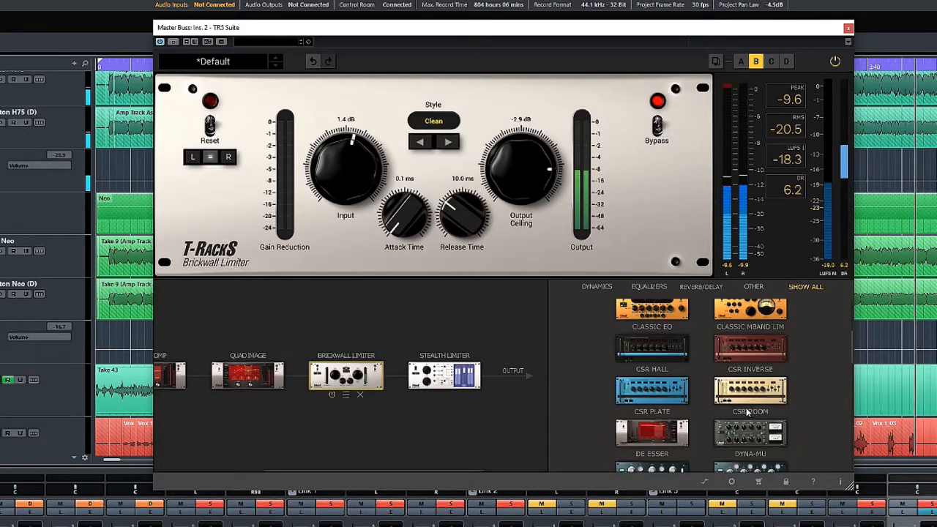
{"action": "scroll", "coordinate": [746, 412], "scroll_direction": "down", "scroll_amount": 4}
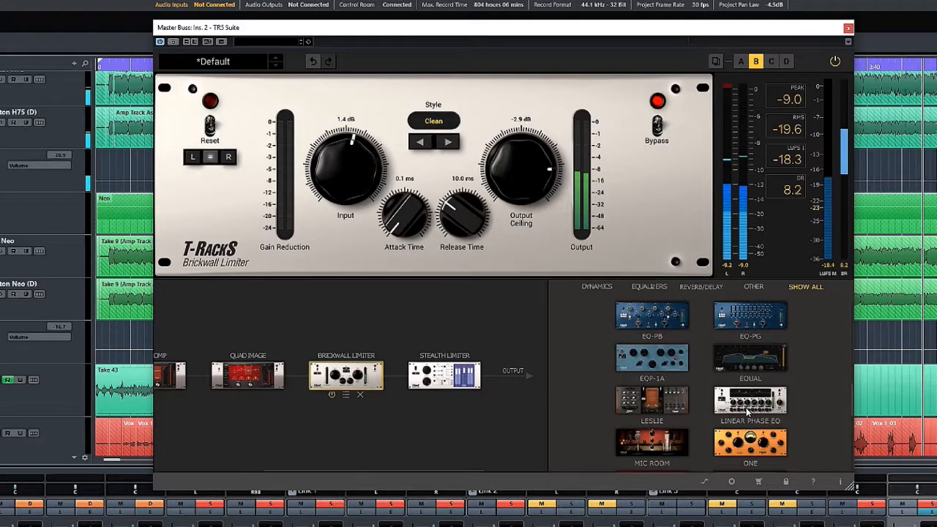
{"action": "left_click_drag", "start_coordinate": [746, 412], "coordinate": [446, 374]}
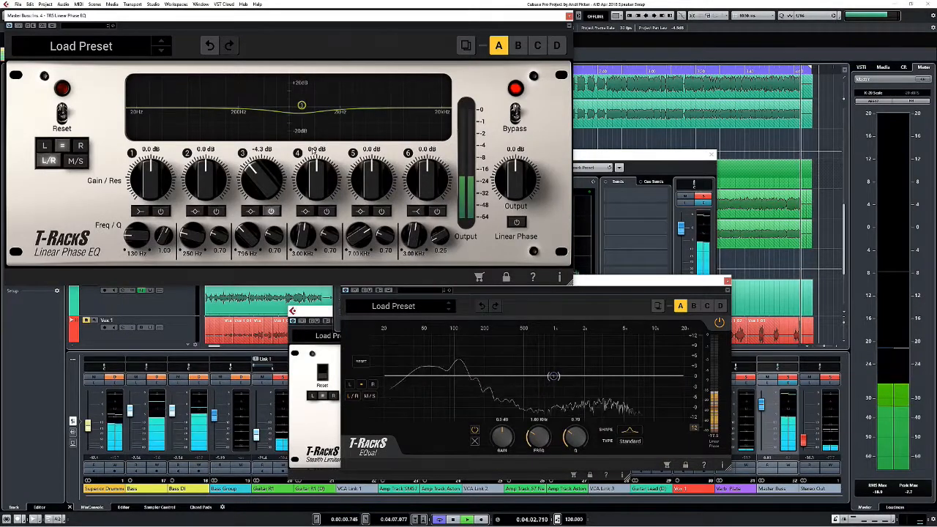
Turn on band 5 of the standalone Linear Phase EQ plug-in and boost it by 11.5 dB at 5.43 kHz.
{"action": "left_click", "coordinate": [381, 212]}
{"action": "left_click_drag", "start_coordinate": [371, 186], "coordinate": [372, 162]}
{"action": "left_click_drag", "start_coordinate": [357, 228], "coordinate": [357, 246]}
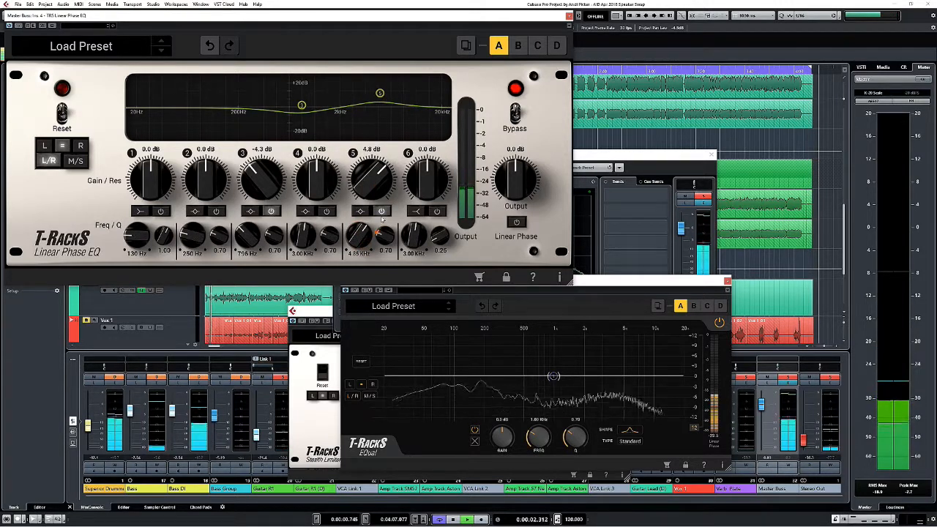
{"action": "left_click_drag", "start_coordinate": [379, 94], "coordinate": [384, 85]}
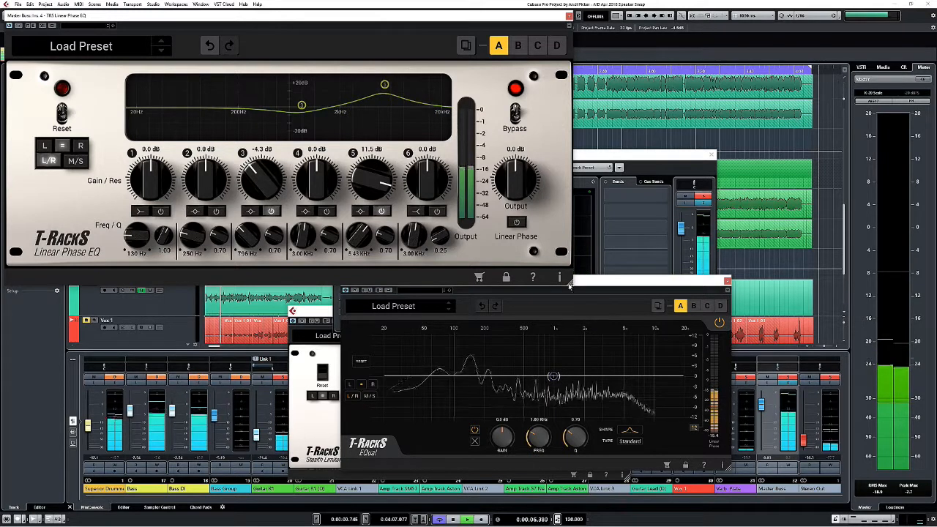
Enlarge the Linear Phase EQ window, cut band 5 to -8.2 dB at 4.92 kHz, and shrink the window again.
{"action": "left_click_drag", "start_coordinate": [569, 283], "coordinate": [680, 331]}
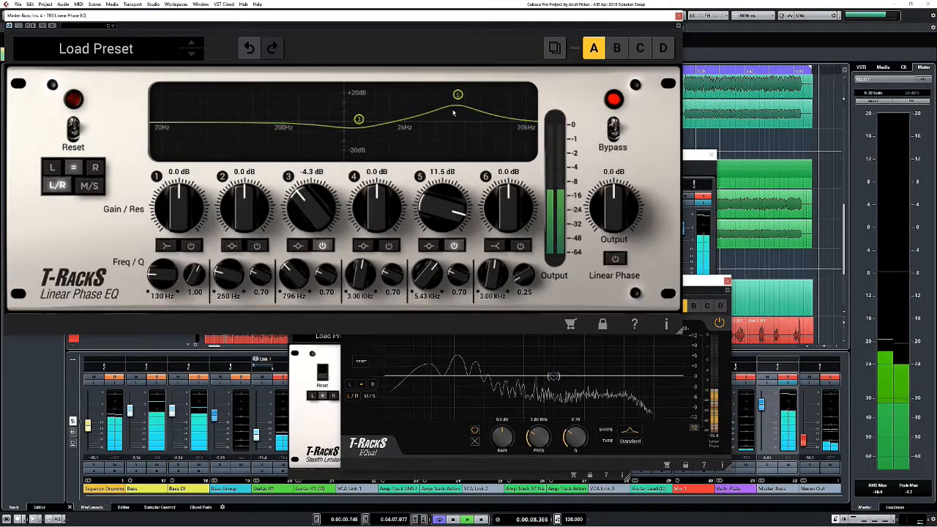
{"action": "left_click_drag", "start_coordinate": [457, 107], "coordinate": [452, 125]}
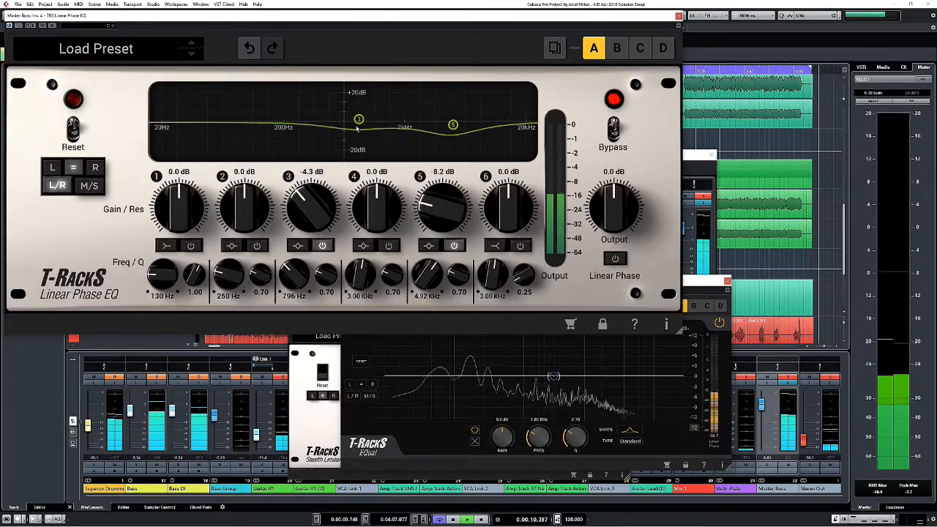
{"action": "left_click_drag", "start_coordinate": [681, 330], "coordinate": [570, 267]}
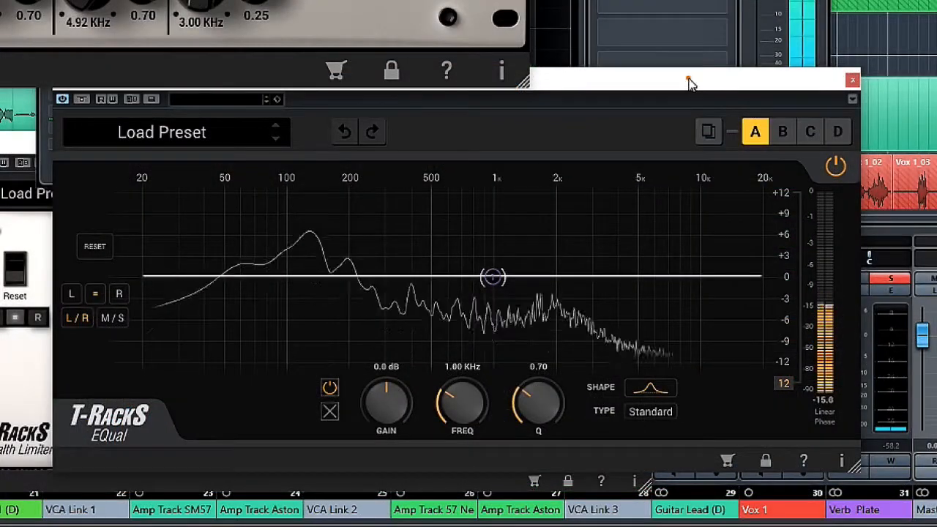
In the EQual, add a 0.9 dB boost at 5.03 kHz, a slight boost near 2 kHz, and a 4.4 dB boost at 171 Hz with Q 6.10.
{"action": "left_click", "coordinate": [690, 77]}
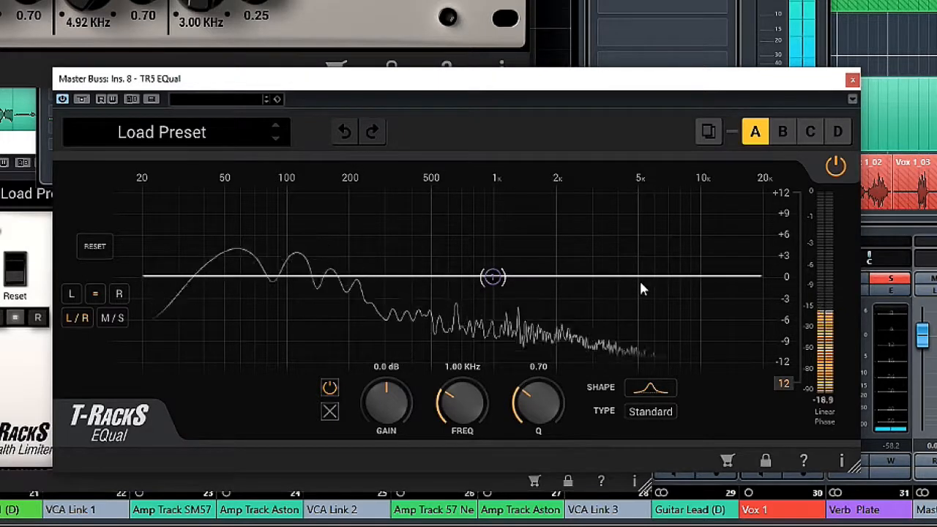
{"action": "left_click_drag", "start_coordinate": [638, 276], "coordinate": [638, 271]}
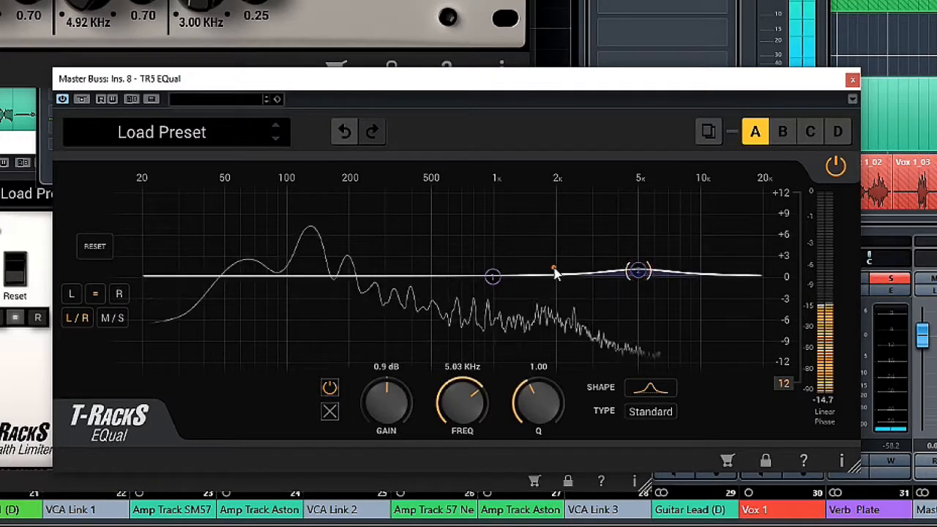
{"action": "left_click_drag", "start_coordinate": [554, 272], "coordinate": [551, 268]}
{"action": "left_click_drag", "start_coordinate": [411, 272], "coordinate": [337, 250]}
{"action": "scroll", "coordinate": [336, 251], "scroll_direction": "down", "scroll_amount": 5}
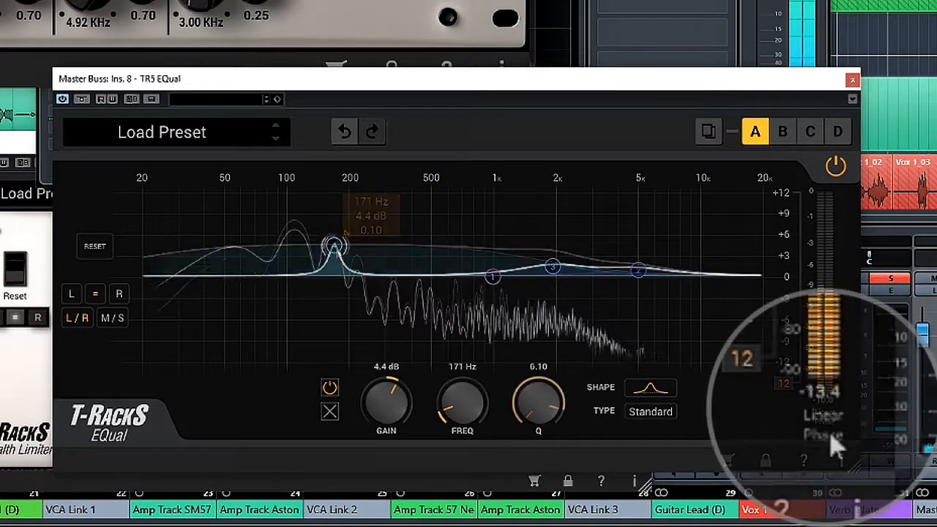
Enable linear phase in the EQual and set the 171 Hz band's type to T-RackS Classic.
{"action": "left_click", "coordinate": [827, 422]}
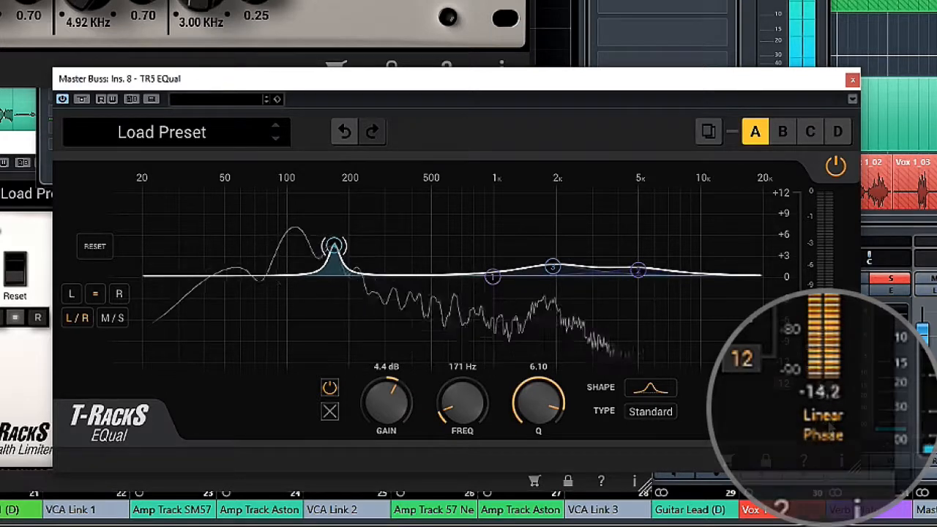
{"action": "left_click", "coordinate": [651, 412]}
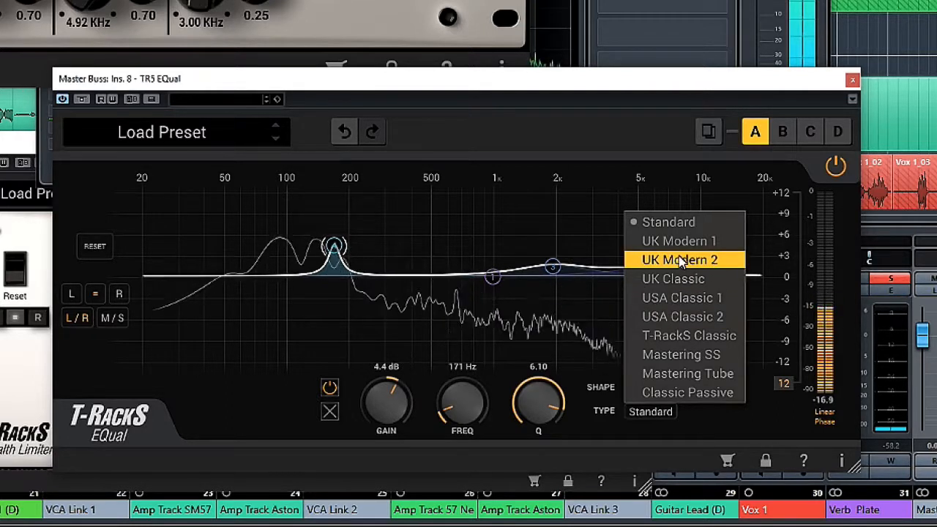
{"action": "mouse_move", "coordinate": [557, 272]}
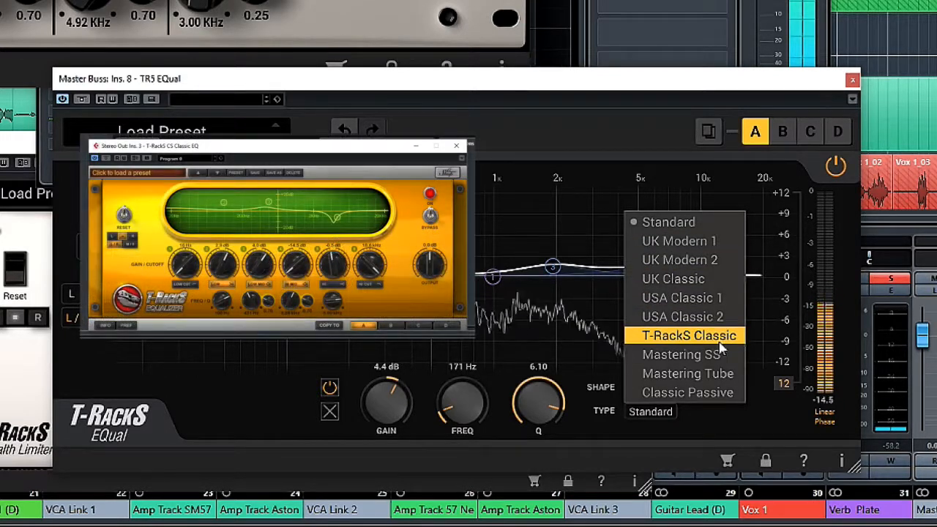
{"action": "left_click", "coordinate": [688, 336]}
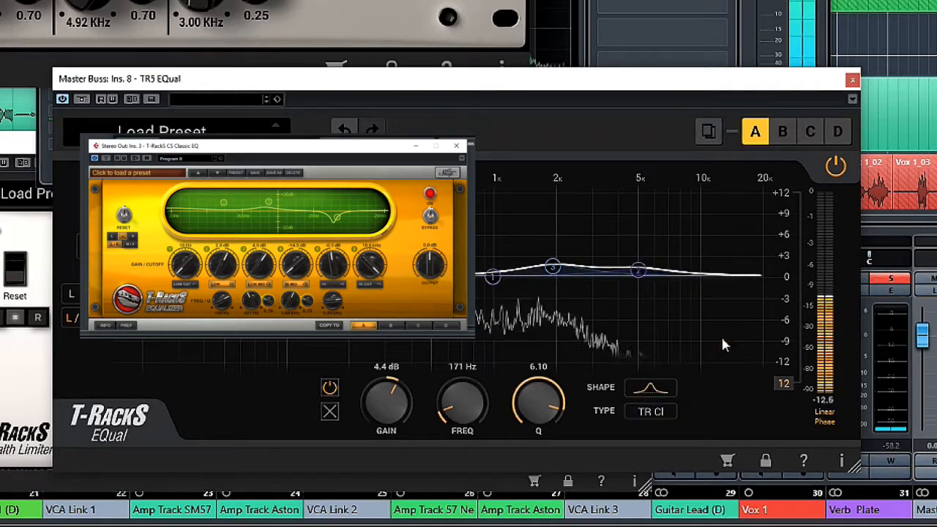
{"action": "left_click", "coordinate": [653, 412]}
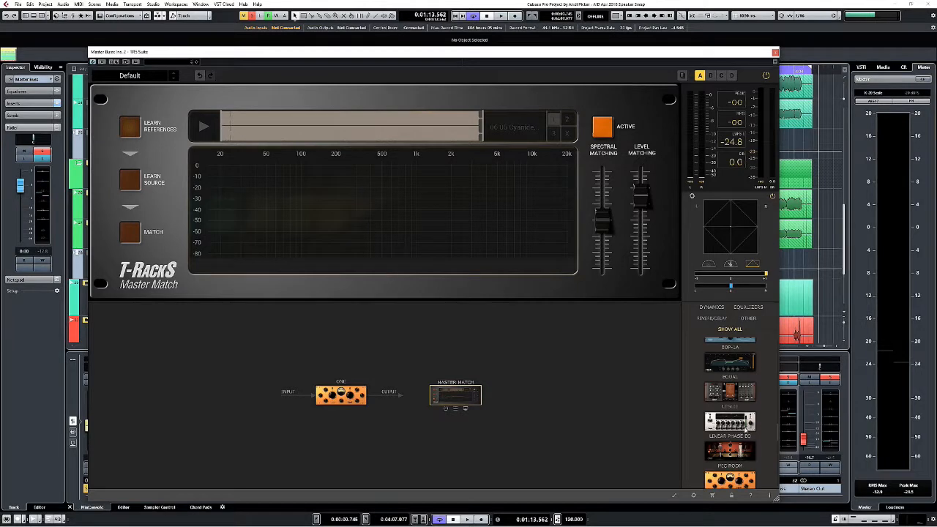
Add a Mic Room after the One module in the TR5 Suite and set its source microphone to Dynamic 57.
{"action": "left_click_drag", "start_coordinate": [738, 451], "coordinate": [376, 395]}
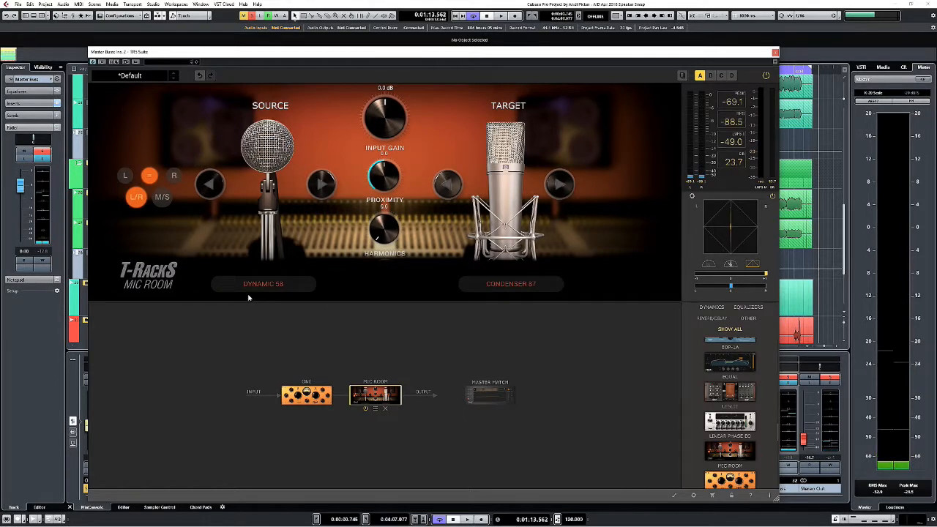
{"action": "left_click", "coordinate": [272, 285]}
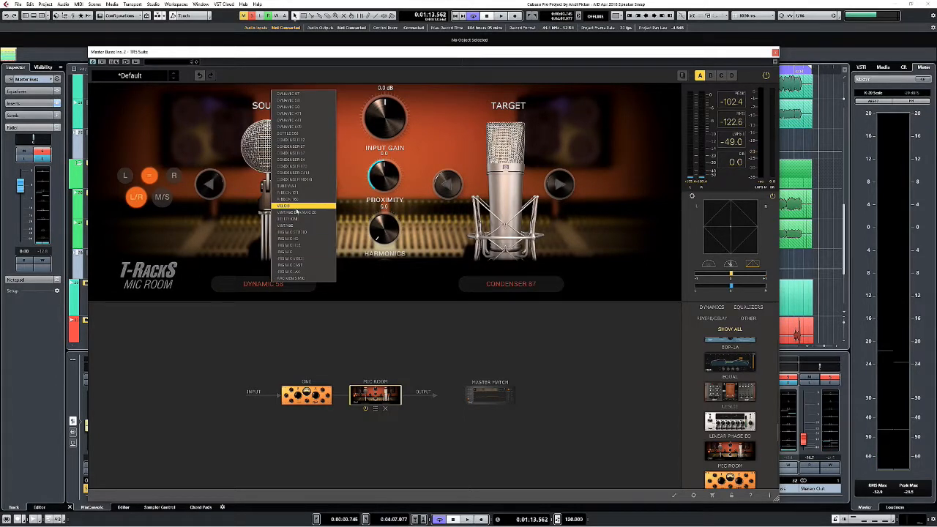
{"action": "left_click", "coordinate": [508, 287]}
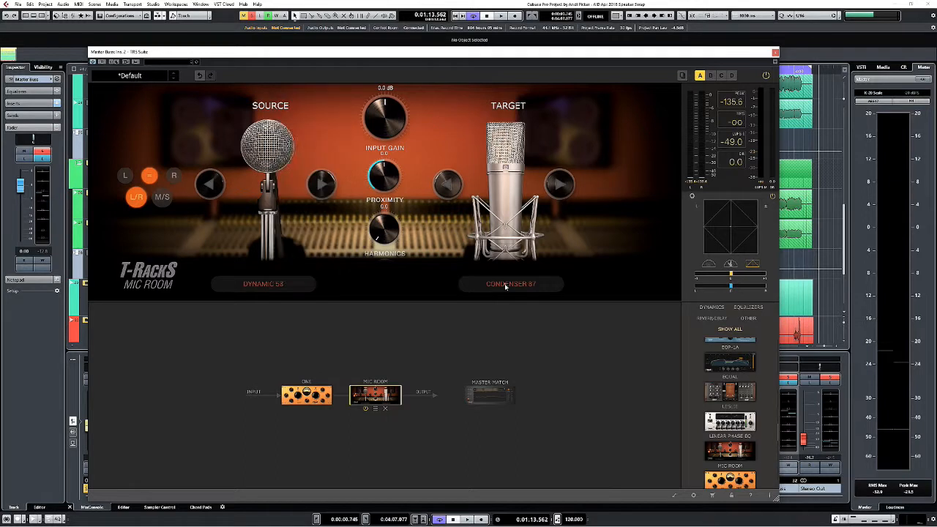
Try Dynamic 57 as the Mic Room's target microphone and settle on Condenser 87.
{"action": "left_click", "coordinate": [508, 286]}
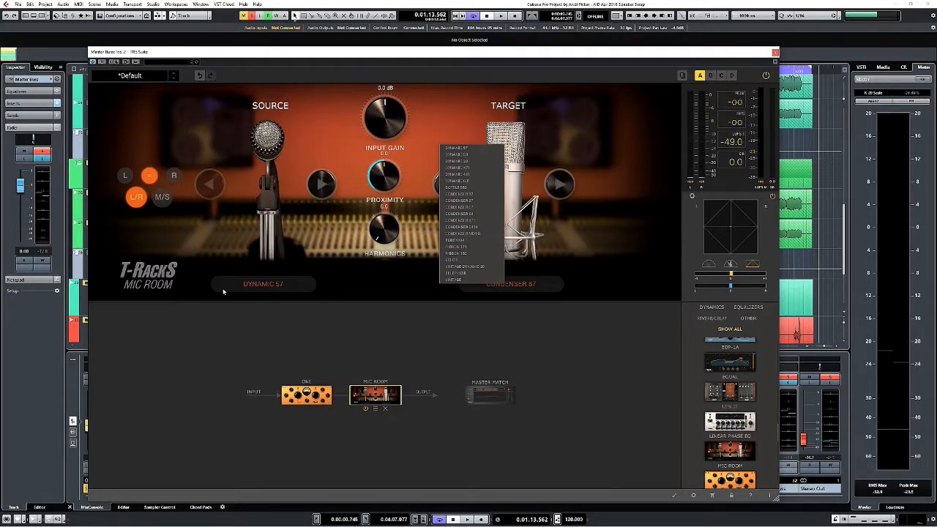
{"action": "left_click", "coordinate": [456, 148]}
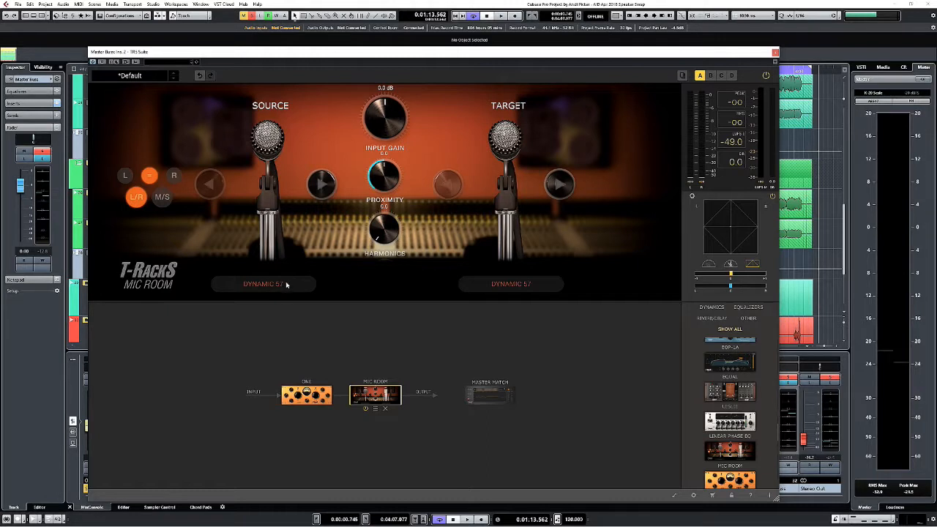
{"action": "left_click", "coordinate": [510, 286]}
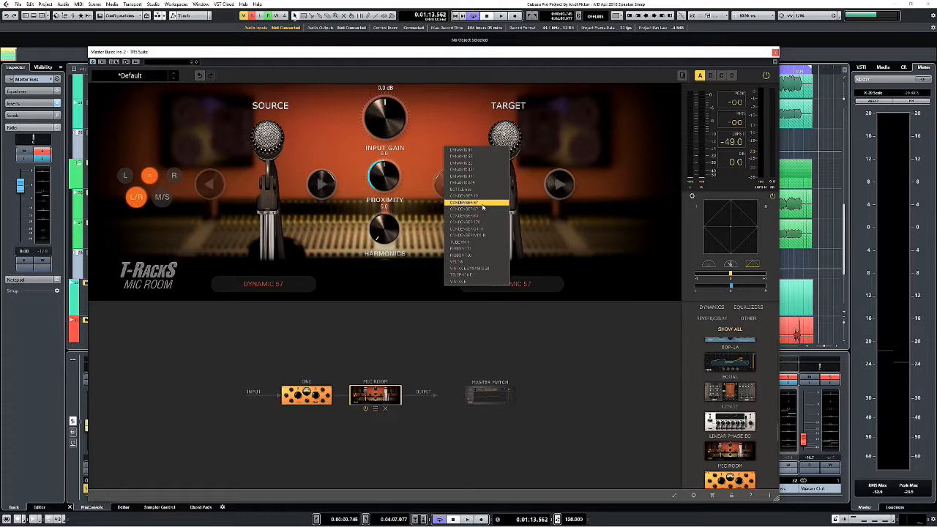
{"action": "left_click", "coordinate": [481, 205]}
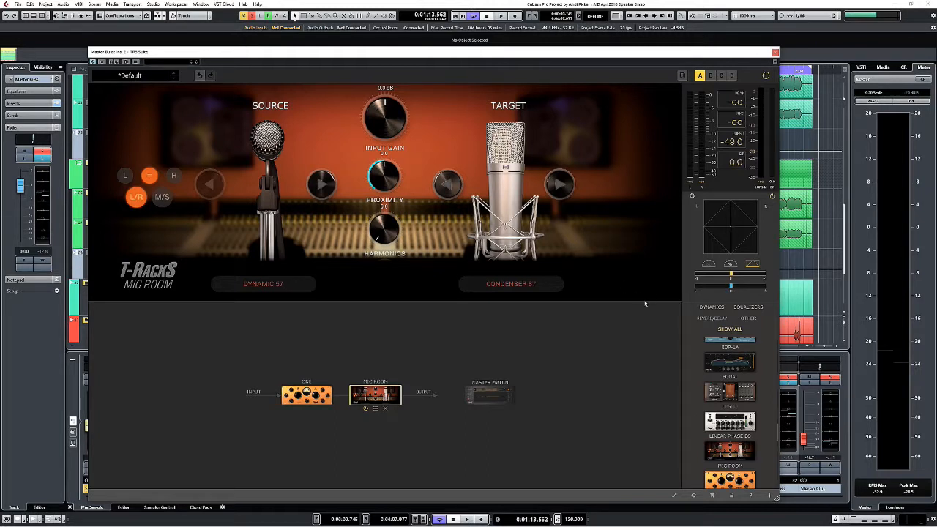
Set the Saturator X's mode to Tape 2.
{"action": "scroll", "coordinate": [747, 368], "scroll_direction": "down", "scroll_amount": 5}
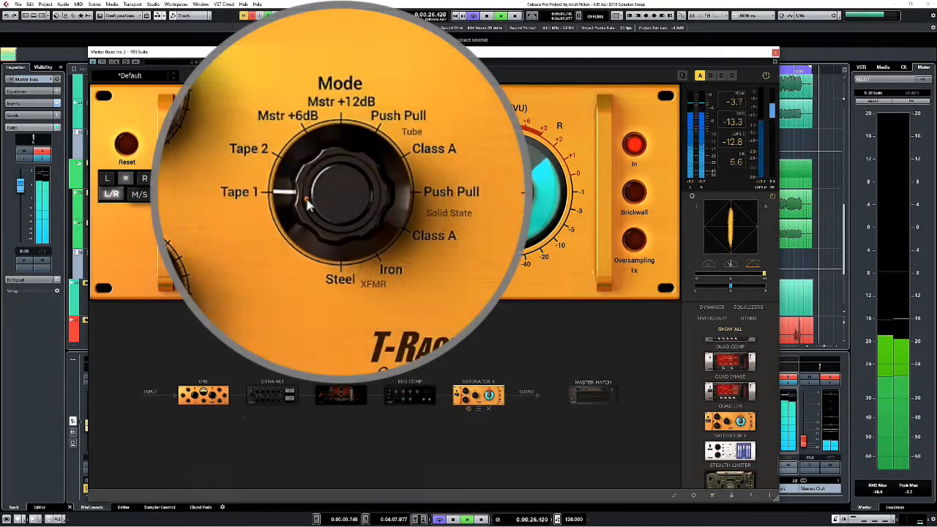
{"action": "left_click_drag", "start_coordinate": [307, 205], "coordinate": [311, 169]}
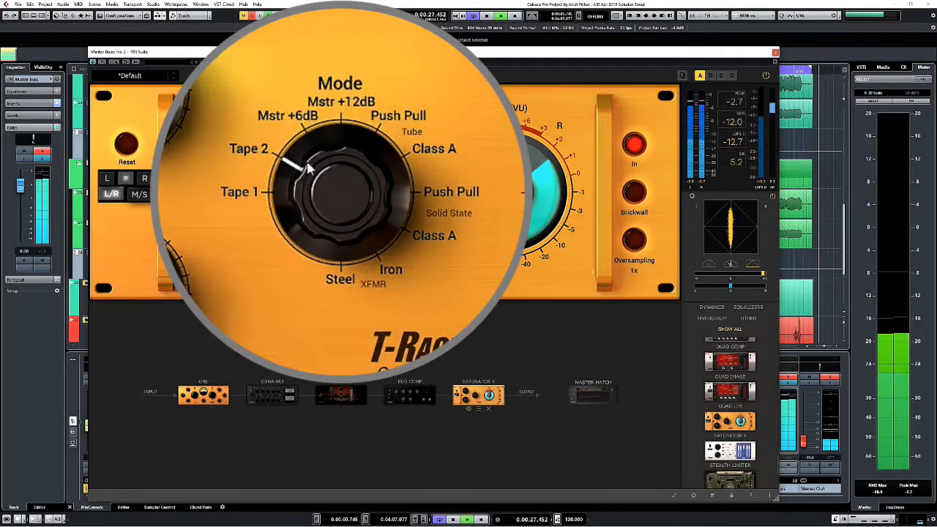
Set the Saturator X mode to solid-state Class A, with linked gain at 20.3 dB and output at -20.3 dB.
{"action": "left_click_drag", "start_coordinate": [304, 128], "coordinate": [374, 63]}
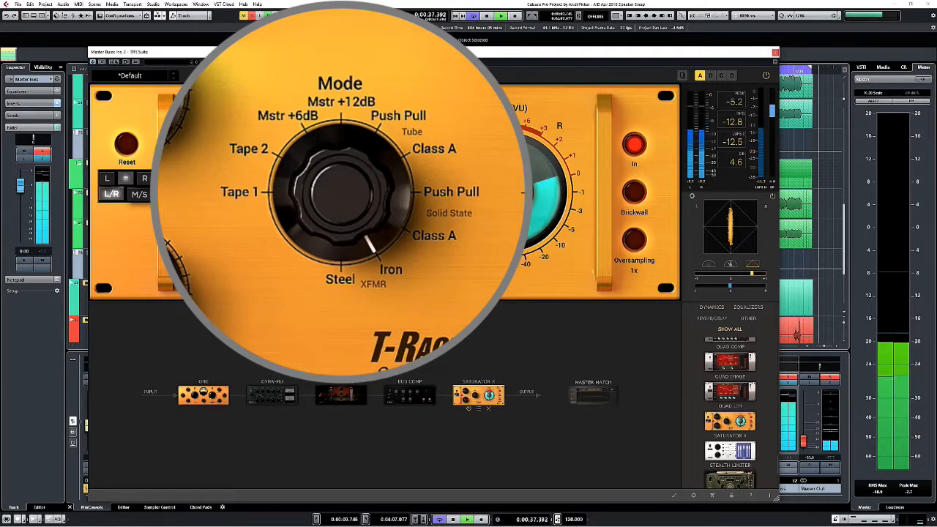
{"action": "mouse_move", "coordinate": [351, 17]}
{"action": "left_mouse_down"}
{"action": "mouse_move", "coordinate": [351, 31]}
{"action": "mouse_move", "coordinate": [349, 8]}
{"action": "left_mouse_up"}
{"action": "left_click_drag", "start_coordinate": [214, 162], "coordinate": [218, 108]}
{"action": "left_click", "coordinate": [187, 192]}
{"action": "left_click_drag", "start_coordinate": [231, 243], "coordinate": [232, 232]}
{"action": "left_click", "coordinate": [187, 192]}
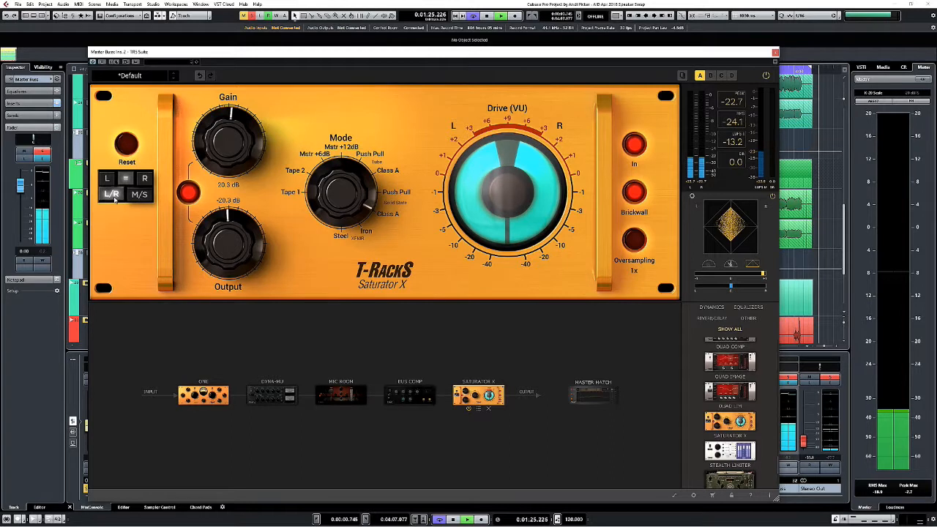
Compare M/S with L/R processing on the Saturator X and leave it on L/R.
{"action": "left_click", "coordinate": [135, 195]}
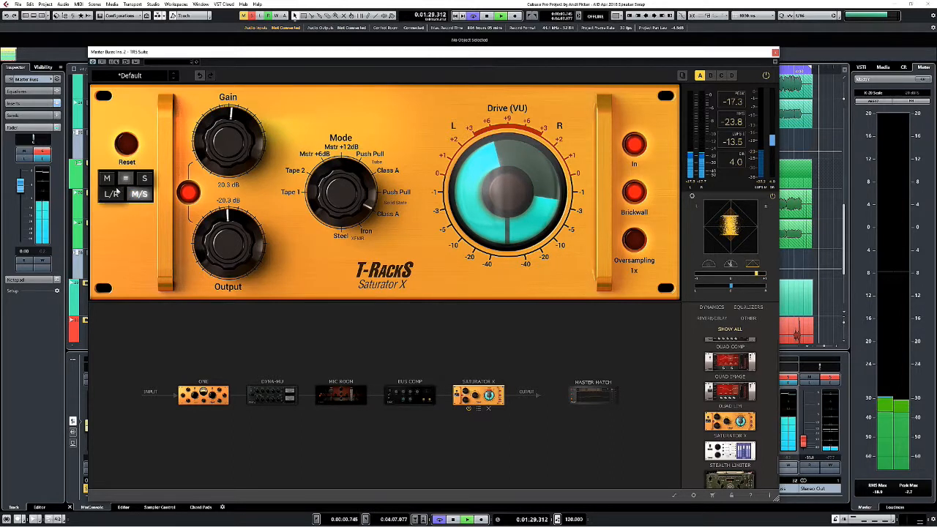
{"action": "left_click", "coordinate": [111, 196]}
{"action": "left_click", "coordinate": [138, 194]}
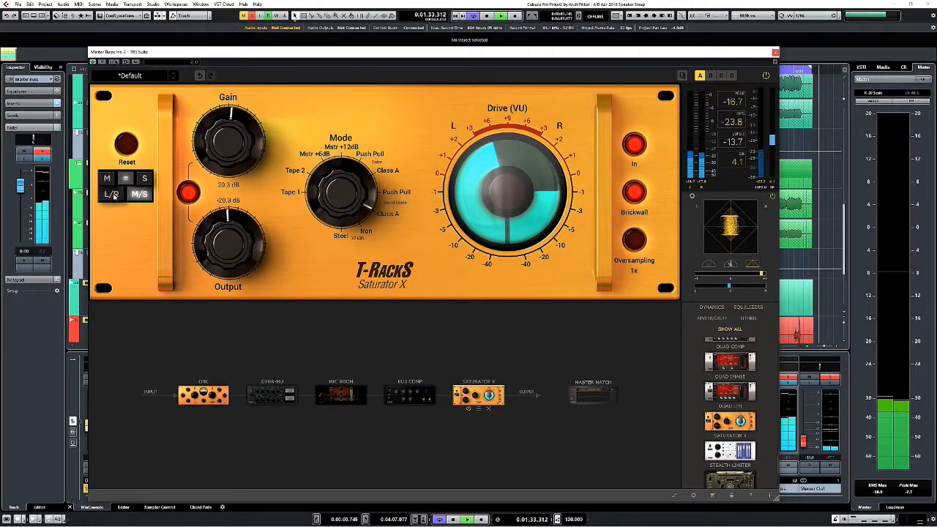
{"action": "left_click", "coordinate": [111, 194]}
Audition the Bus Compressor with Compression engaged and Grit switched off, leaving the module bypassed.
{"action": "left_click", "coordinate": [384, 397]}
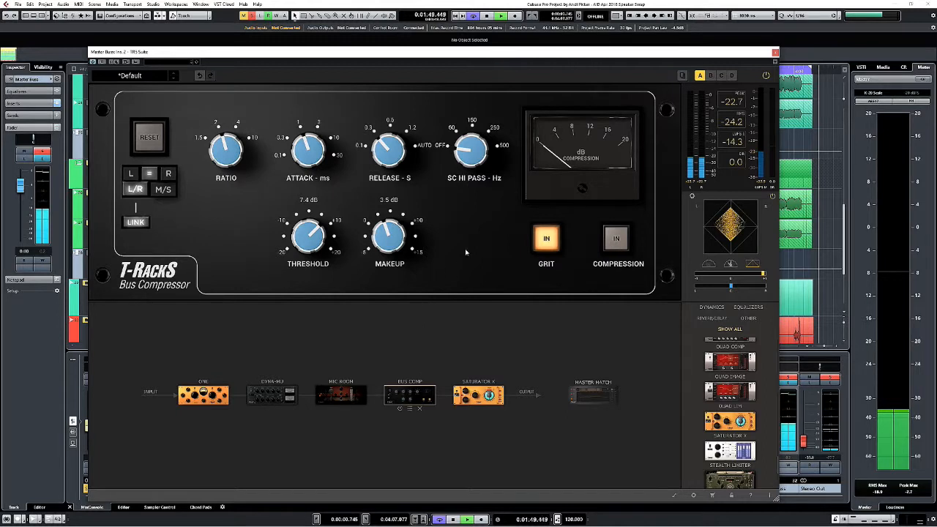
{"action": "left_click", "coordinate": [398, 409]}
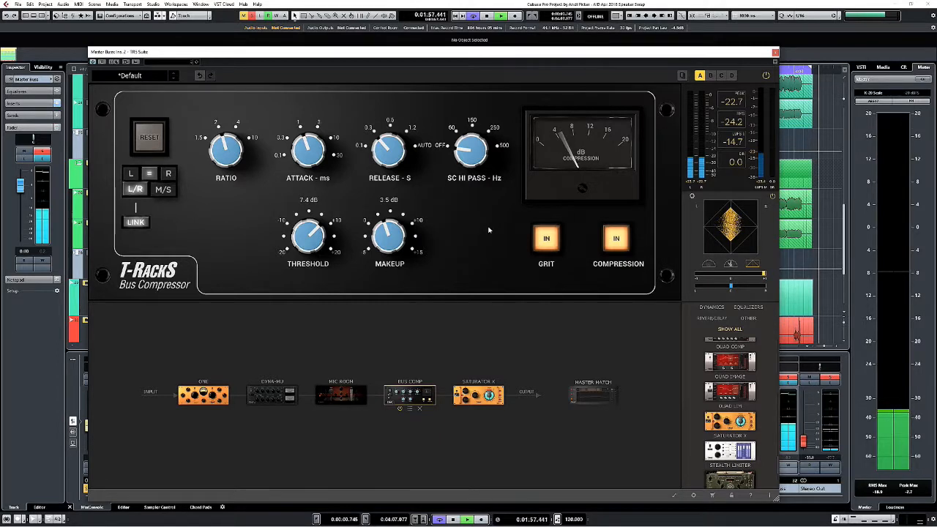
{"action": "left_click", "coordinate": [547, 247]}
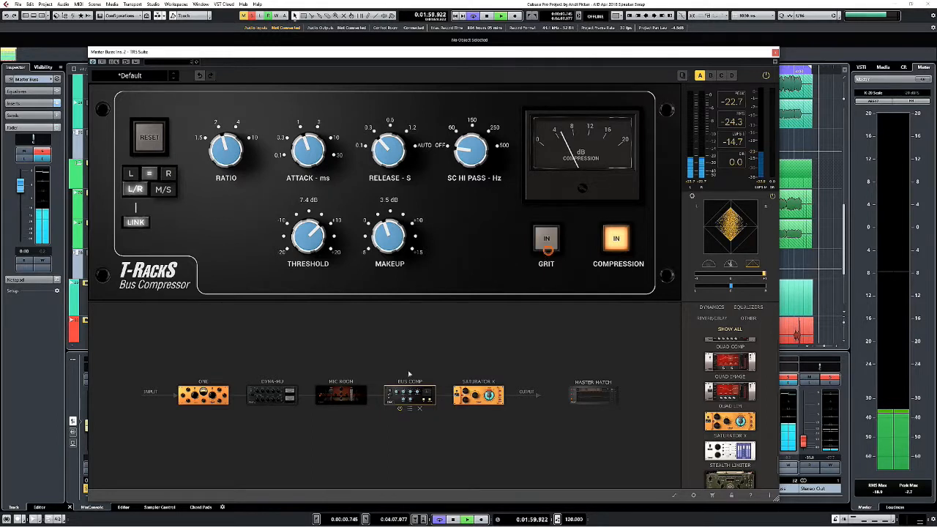
{"action": "left_click", "coordinate": [399, 409]}
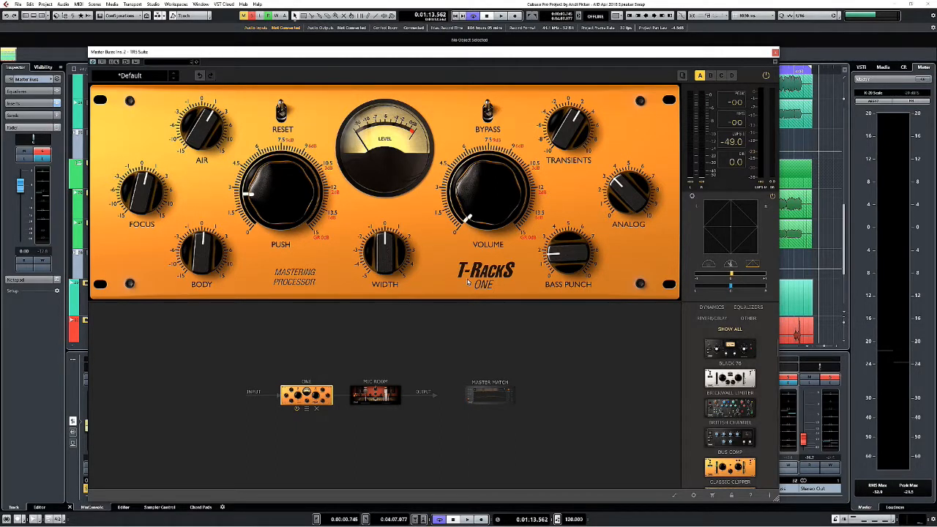
Start playback and set the One's Push to about 7.5 and Volume to 3.0.
{"action": "left_click", "coordinate": [505, 16]}
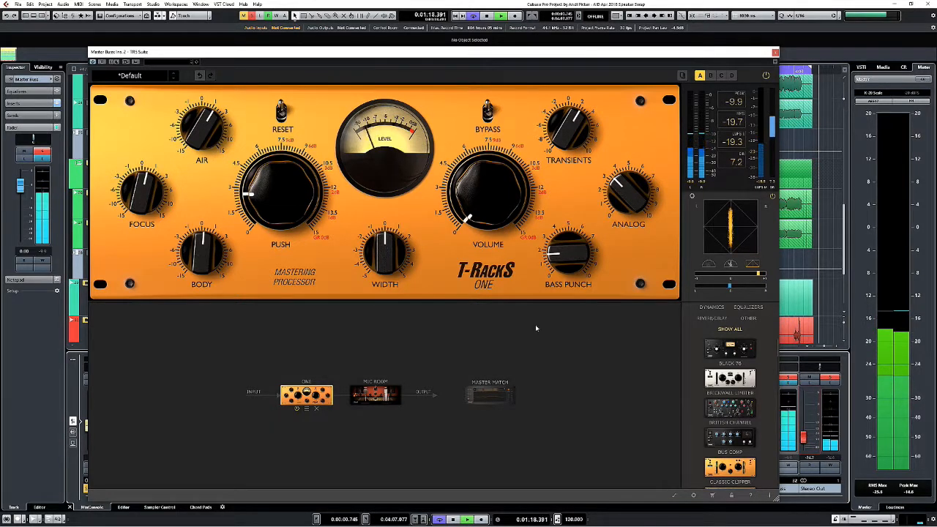
{"action": "mouse_move", "coordinate": [270, 209]}
{"action": "left_click_drag", "start_coordinate": [270, 210], "coordinate": [274, 150]}
{"action": "mouse_move", "coordinate": [474, 189]}
{"action": "left_click_drag", "start_coordinate": [474, 189], "coordinate": [477, 174]}
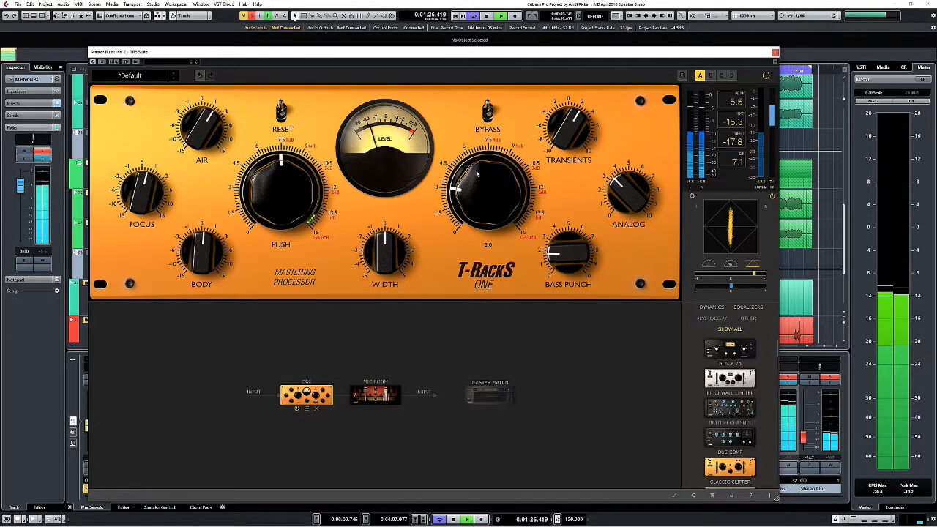
In the One, lower Transients slightly, raise Analog to about 4.5, Bass Punch to about 7 and Width, and return Volume to 0.
{"action": "mouse_move", "coordinate": [571, 139]}
{"action": "left_mouse_down"}
{"action": "mouse_move", "coordinate": [574, 170]}
{"action": "mouse_move", "coordinate": [574, 155]}
{"action": "left_mouse_up"}
{"action": "left_click_drag", "start_coordinate": [619, 194], "coordinate": [622, 154]}
{"action": "left_click_drag", "start_coordinate": [565, 252], "coordinate": [557, 168]}
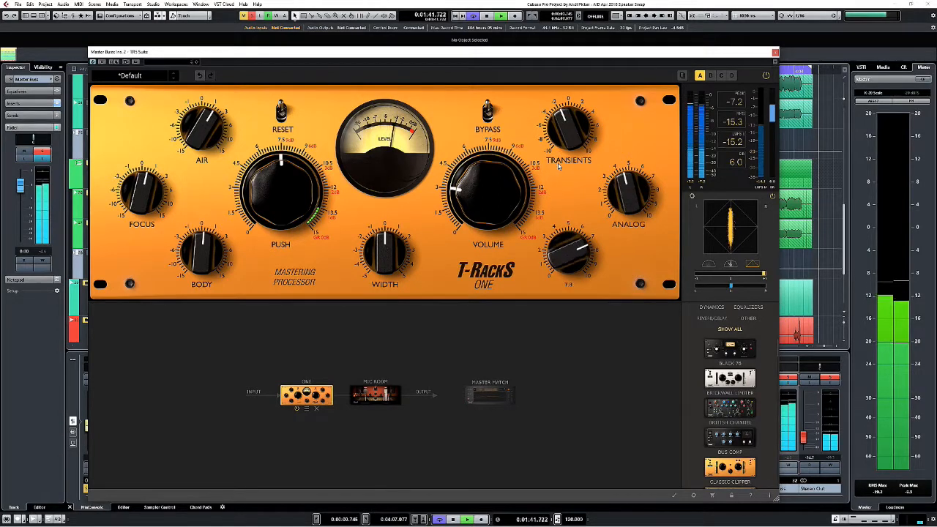
{"action": "left_click_drag", "start_coordinate": [394, 268], "coordinate": [394, 253]}
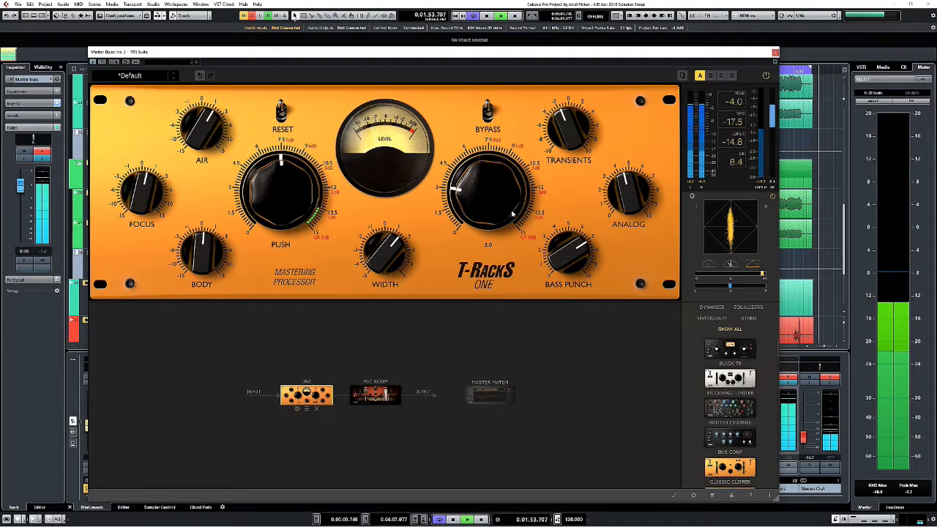
{"action": "left_click_drag", "start_coordinate": [502, 207], "coordinate": [501, 239]}
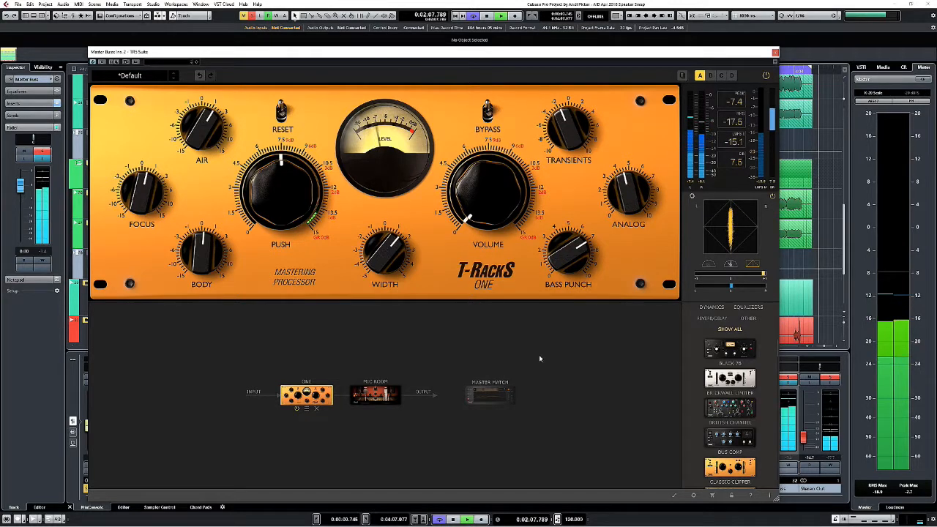
Add a Dyna-Mu compressor to the chain between the One and the Mic Room.
{"action": "scroll", "coordinate": [746, 360], "scroll_direction": "down", "scroll_amount": 5}
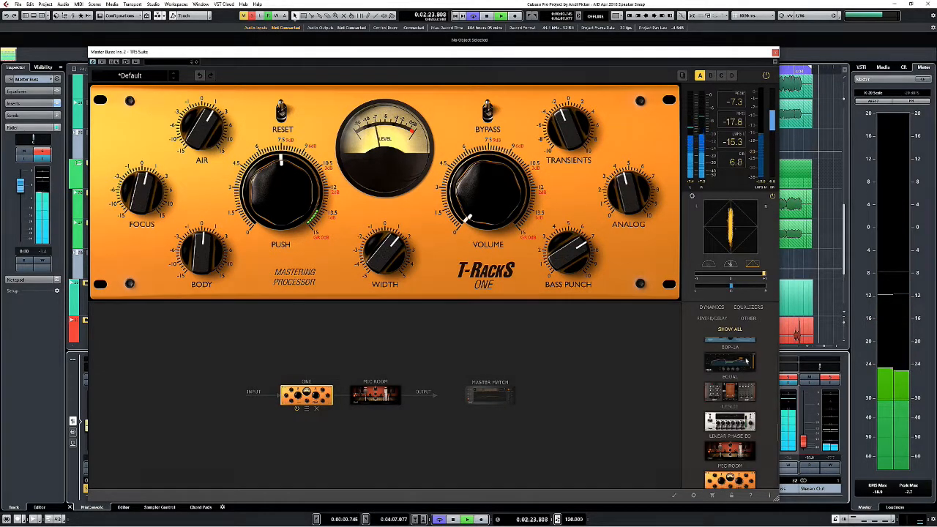
{"action": "scroll", "coordinate": [746, 361], "scroll_direction": "down", "scroll_amount": 3}
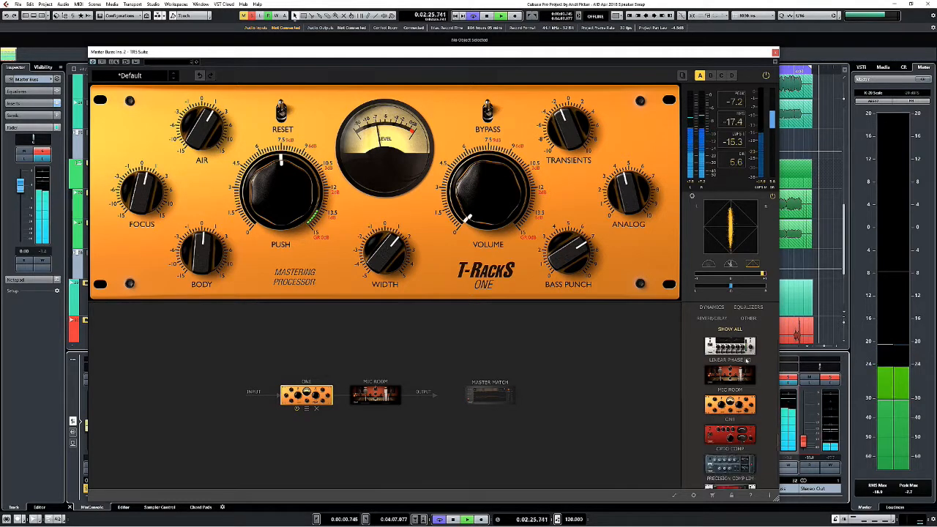
{"action": "scroll", "coordinate": [745, 360], "scroll_direction": "down", "scroll_amount": 5}
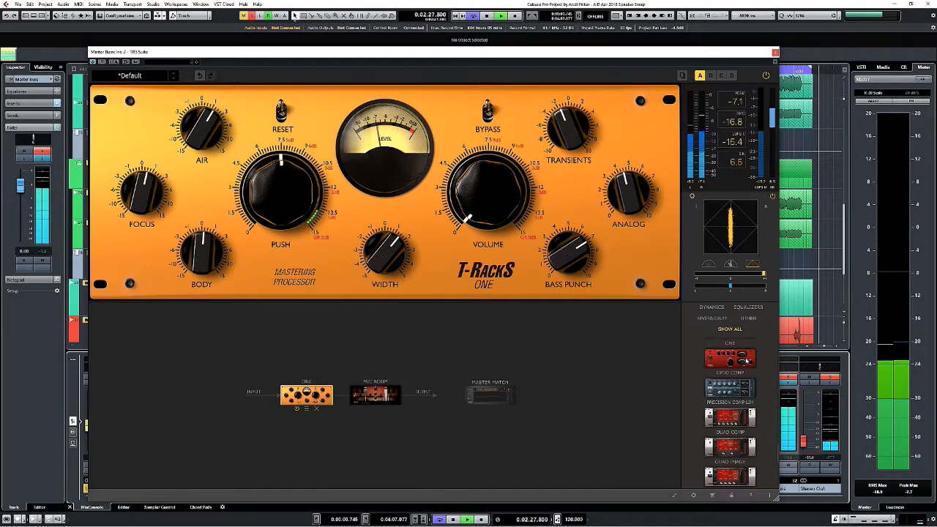
{"action": "scroll", "coordinate": [746, 359], "scroll_direction": "up", "scroll_amount": 10}
{"action": "left_click_drag", "start_coordinate": [730, 447], "coordinate": [343, 396]}
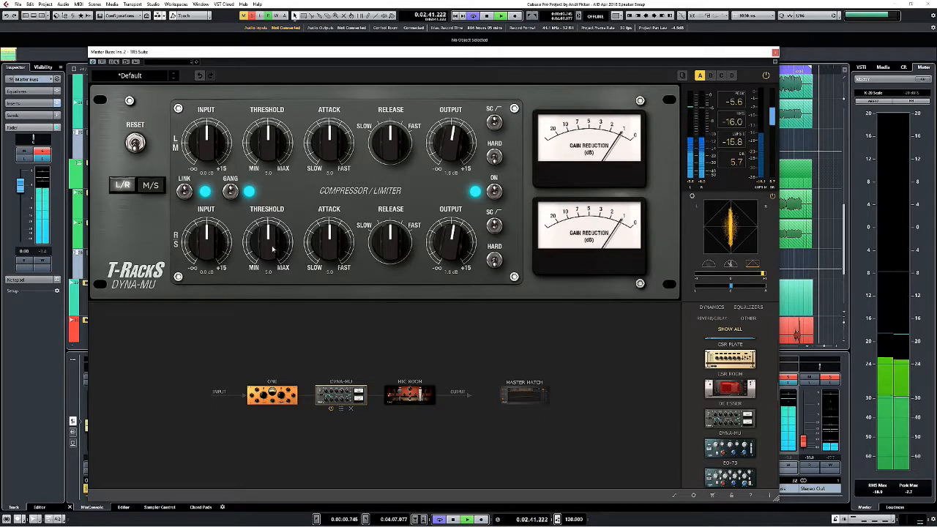
Set the Dyna-Mu's linked channels to 3.8 dB input, 4.4 threshold and 3.5 dB output.
{"action": "left_click_drag", "start_coordinate": [214, 242], "coordinate": [211, 233]}
{"action": "left_click_drag", "start_coordinate": [273, 234], "coordinate": [267, 246]}
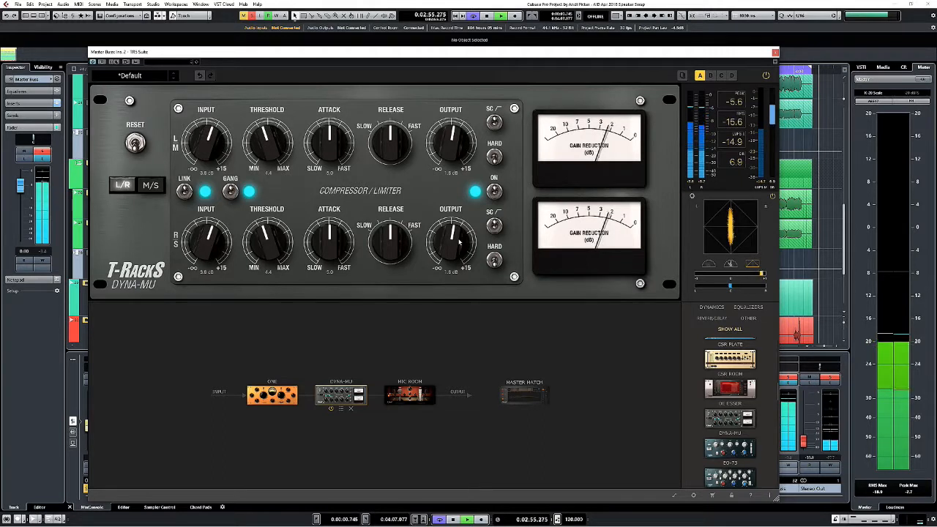
{"action": "left_click_drag", "start_coordinate": [458, 241], "coordinate": [458, 234]}
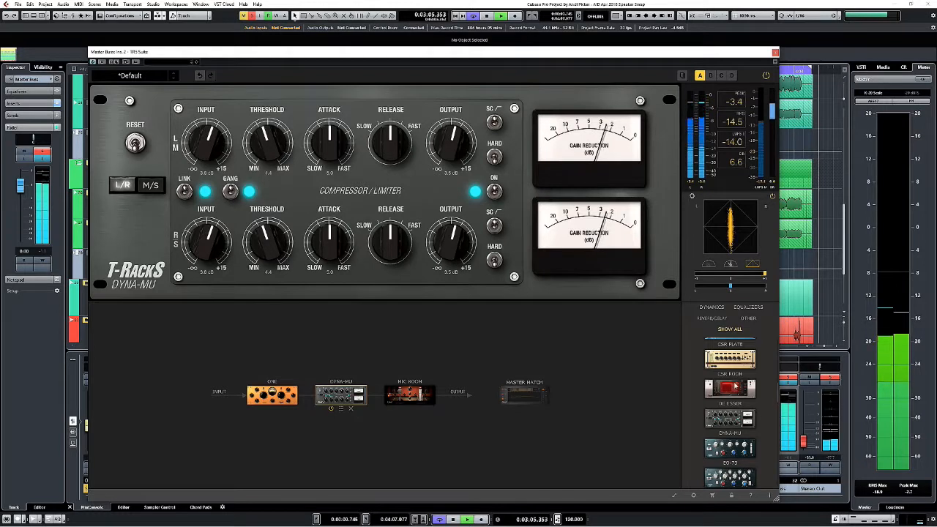
{"action": "scroll", "coordinate": [738, 399], "scroll_direction": "down", "scroll_amount": 2}
{"action": "scroll", "coordinate": [738, 399], "scroll_direction": "down", "scroll_amount": 5}
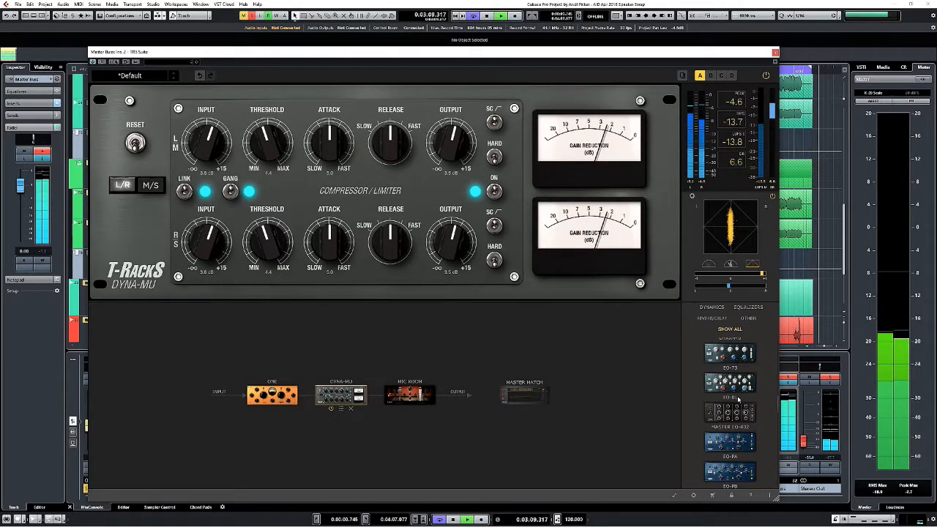
{"action": "scroll", "coordinate": [738, 399], "scroll_direction": "down", "scroll_amount": 2}
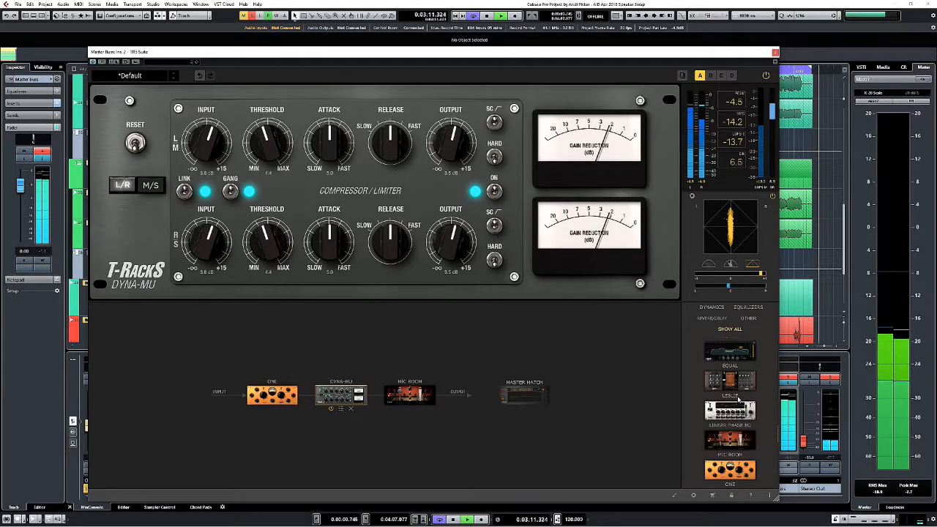
{"action": "scroll", "coordinate": [738, 399], "scroll_direction": "down", "scroll_amount": 4}
{"action": "scroll", "coordinate": [739, 399], "scroll_direction": "down", "scroll_amount": 2}
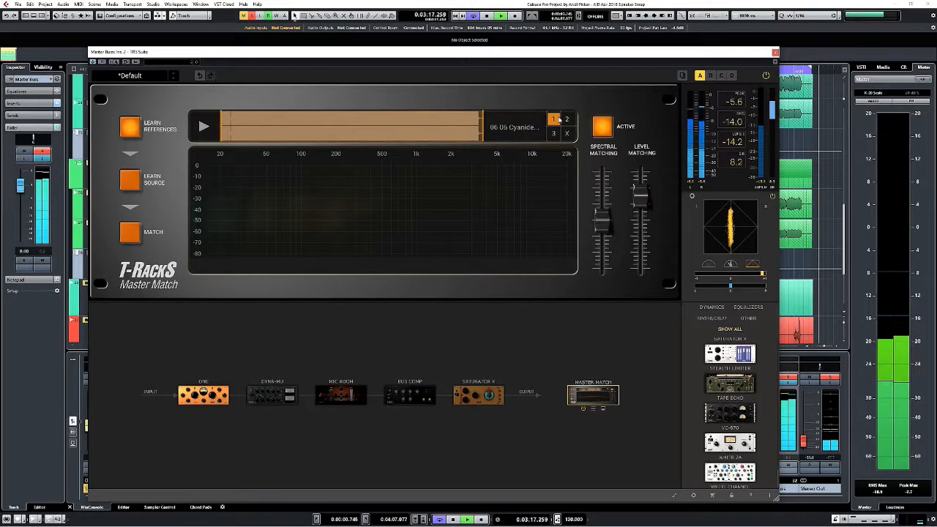
Select reference slot 1, the 06 06 Cyanide track, in Master Match and learn its spectrum.
{"action": "left_click", "coordinate": [565, 120]}
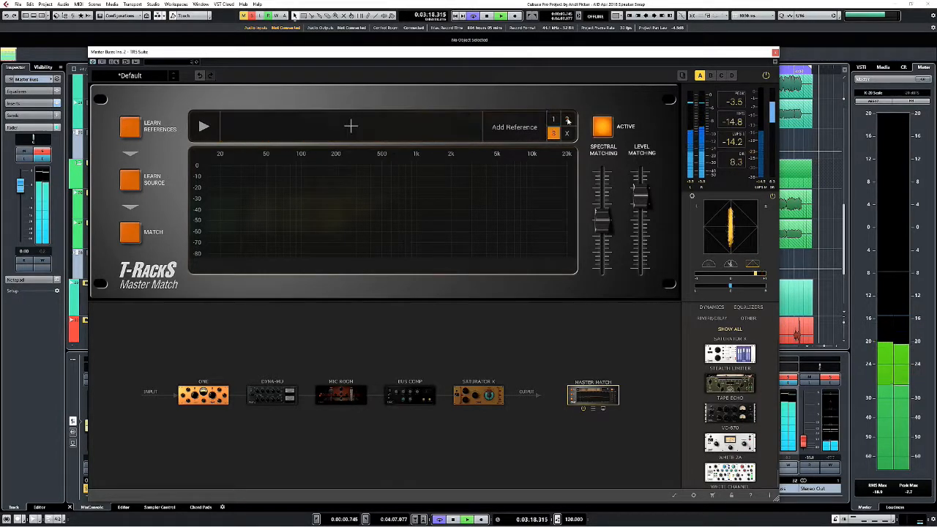
{"action": "left_click", "coordinate": [554, 120]}
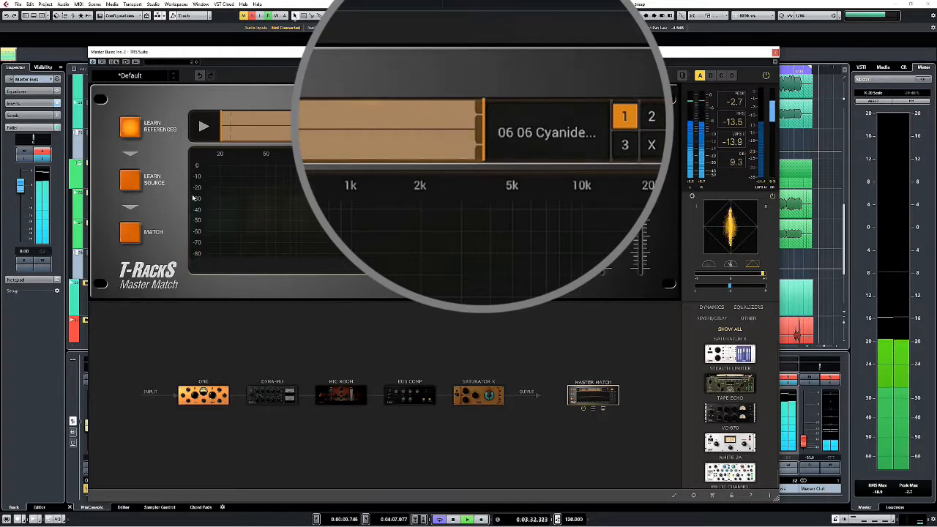
{"action": "left_click", "coordinate": [128, 128]}
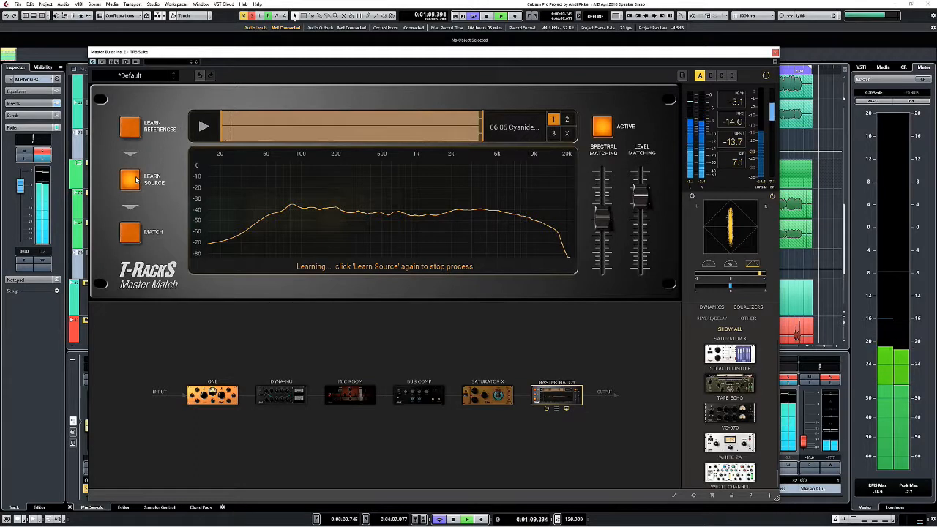
Finish learning the source in Master Match and match it to the reference during playback.
{"action": "left_click", "coordinate": [136, 179]}
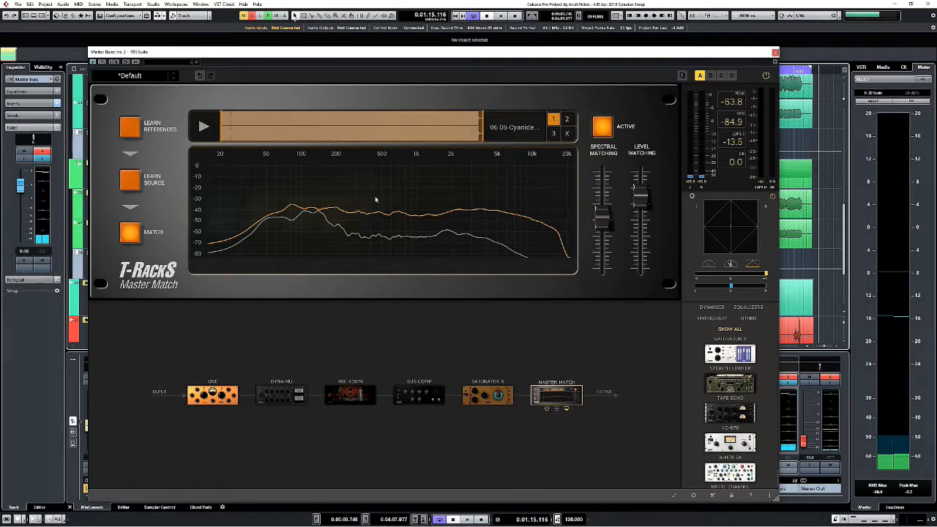
{"action": "left_click", "coordinate": [498, 16]}
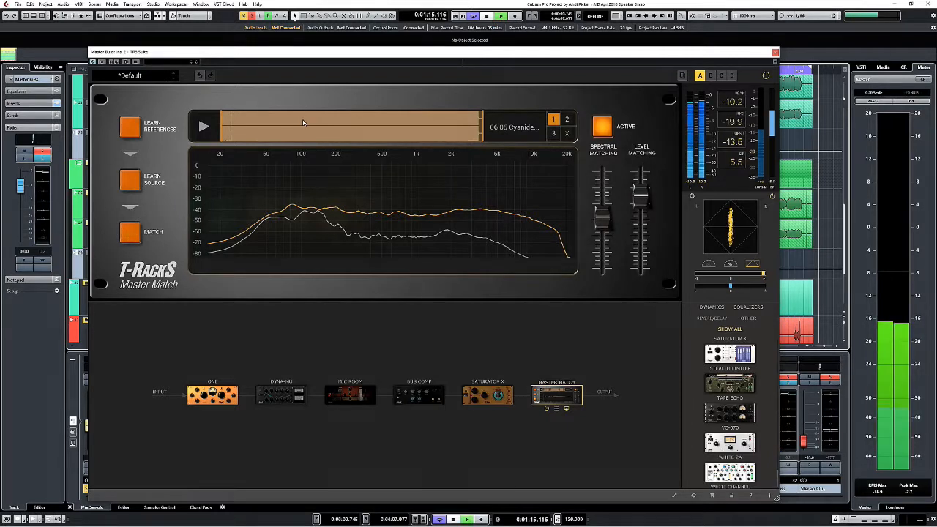
{"action": "left_click", "coordinate": [130, 232]}
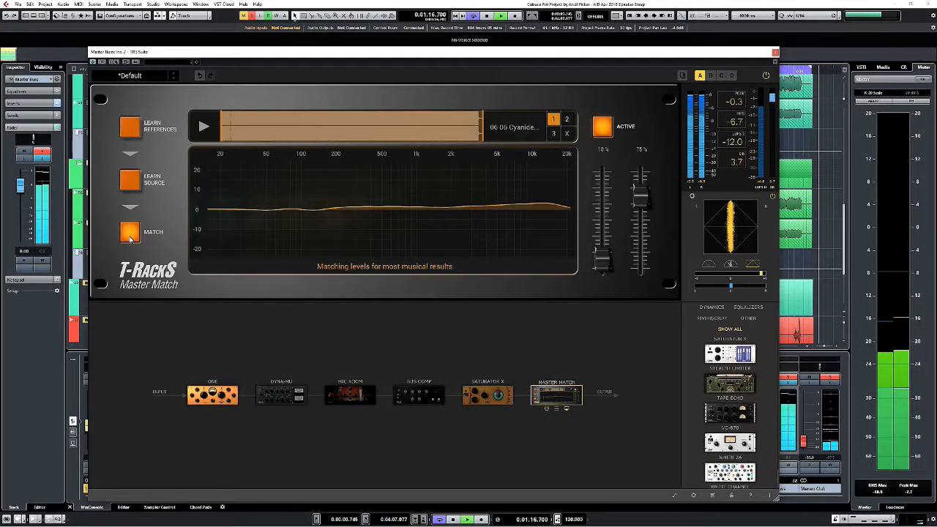
Set Master Match's Level Matching to 70% and Spectral Matching to 16%.
{"action": "mouse_move", "coordinate": [606, 261]}
{"action": "mouse_move", "coordinate": [606, 262]}
{"action": "left_mouse_down"}
{"action": "mouse_move", "coordinate": [605, 169]}
{"action": "mouse_move", "coordinate": [607, 263]}
{"action": "left_mouse_up"}
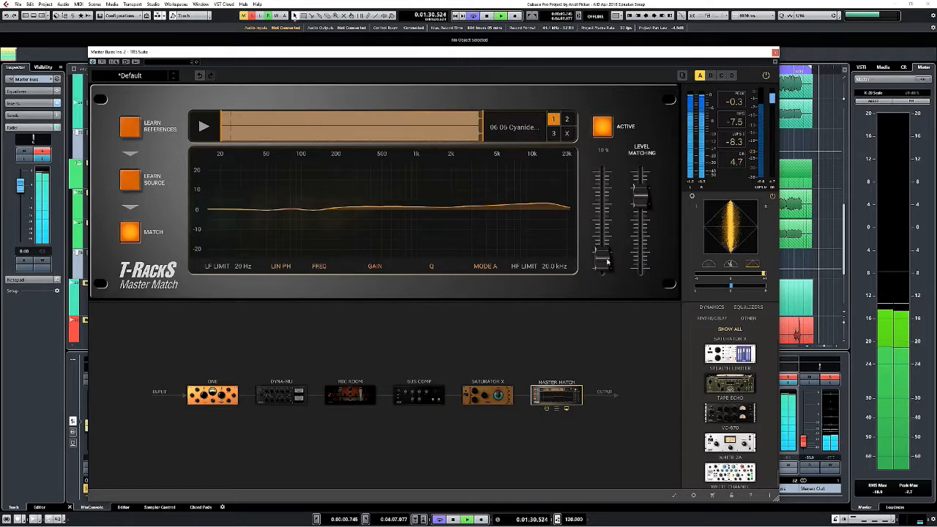
{"action": "mouse_move", "coordinate": [644, 205]}
{"action": "left_mouse_down"}
{"action": "mouse_move", "coordinate": [644, 242]}
{"action": "mouse_move", "coordinate": [643, 208]}
{"action": "left_mouse_up"}
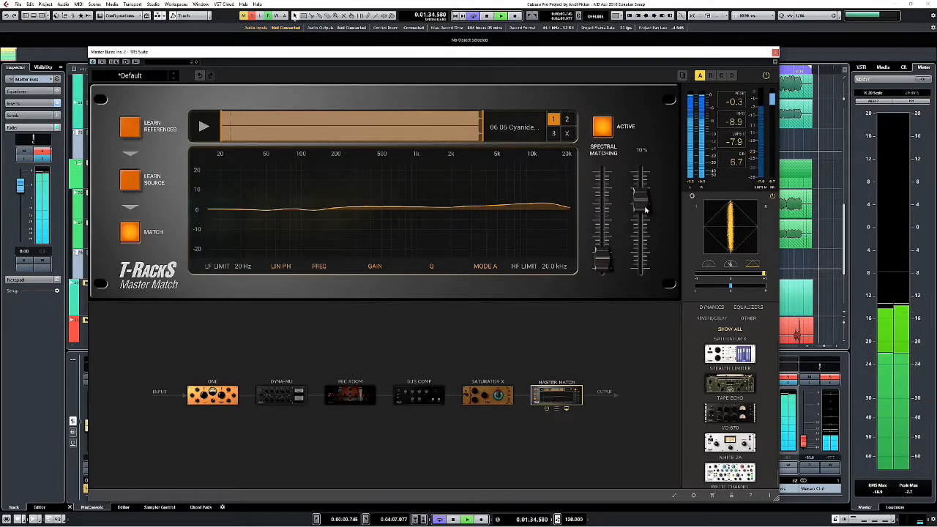
{"action": "left_click_drag", "start_coordinate": [609, 256], "coordinate": [609, 251]}
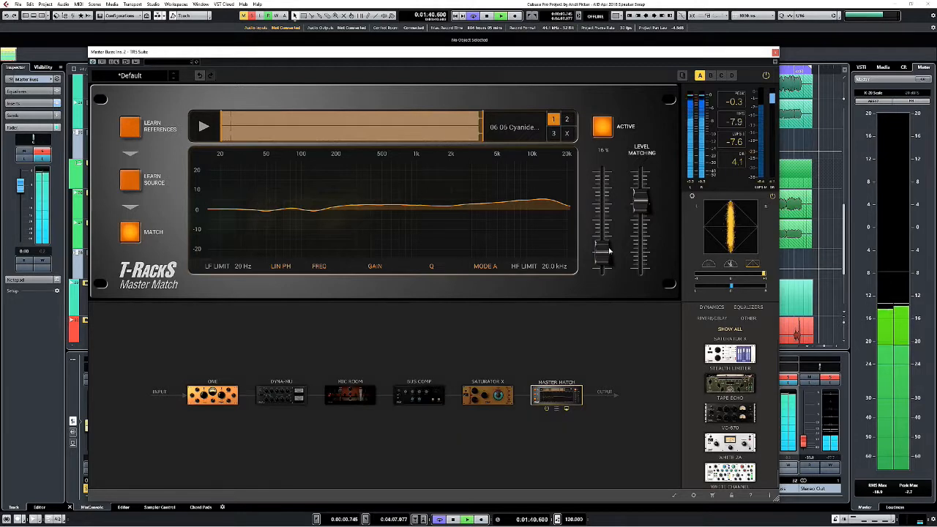
Compare the sound with Master Match on and off, lower Level Matching to about 50%, and leave the module active.
{"action": "left_click", "coordinate": [600, 132]}
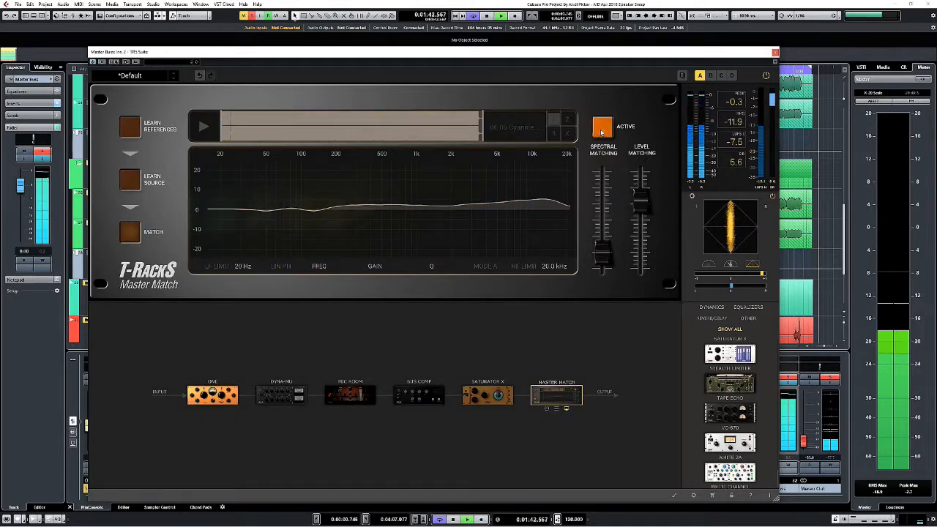
{"action": "left_click", "coordinate": [600, 132]}
{"action": "mouse_move", "coordinate": [639, 207]}
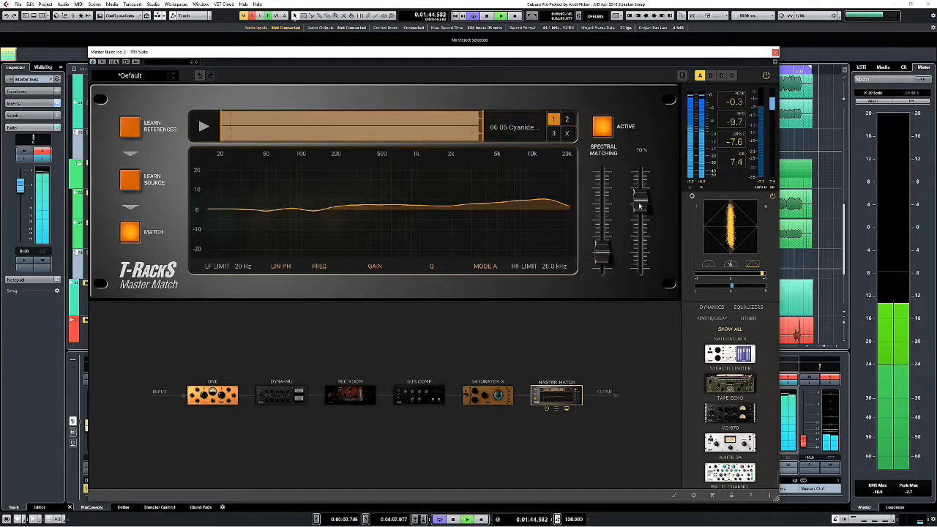
{"action": "left_click", "coordinate": [605, 133]}
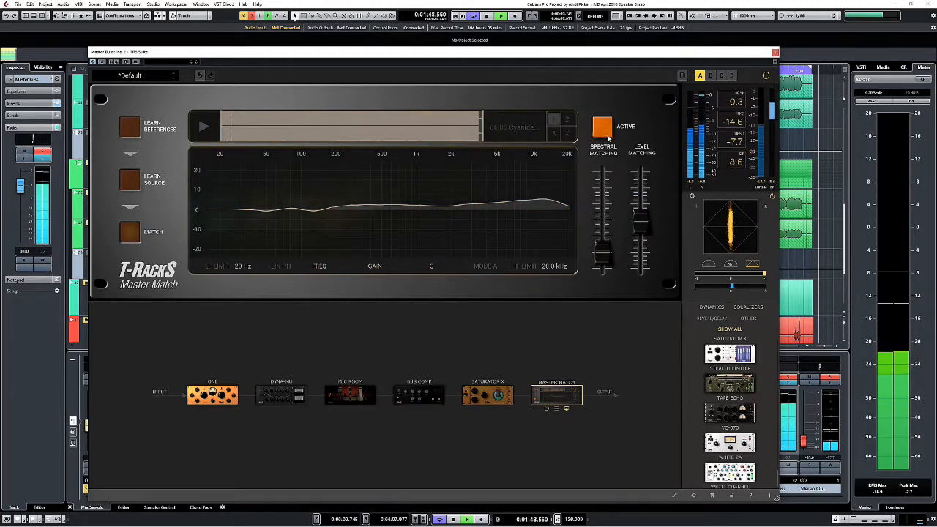
{"action": "left_click", "coordinate": [608, 136]}
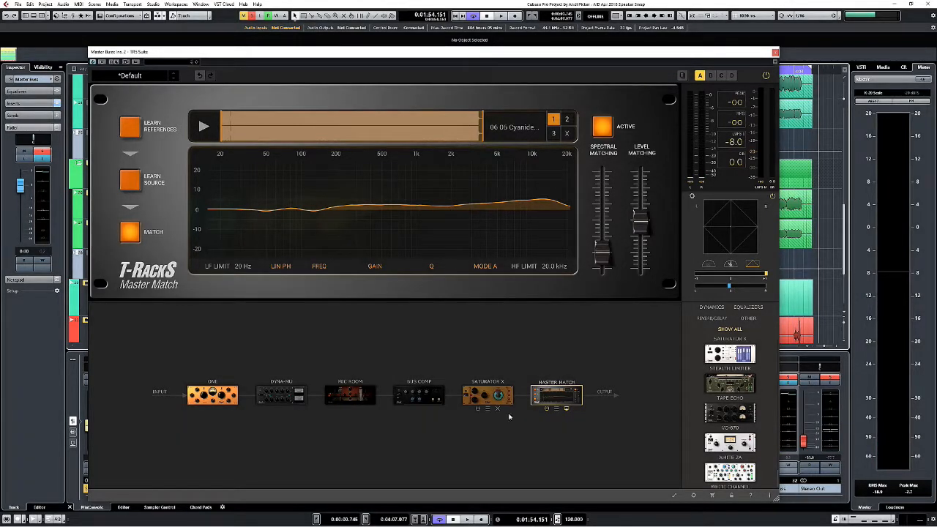
Browse Master Match's module presets and compare the reference curves of 70s Rock, Dance and Electronic 1.
{"action": "left_click", "coordinate": [557, 410]}
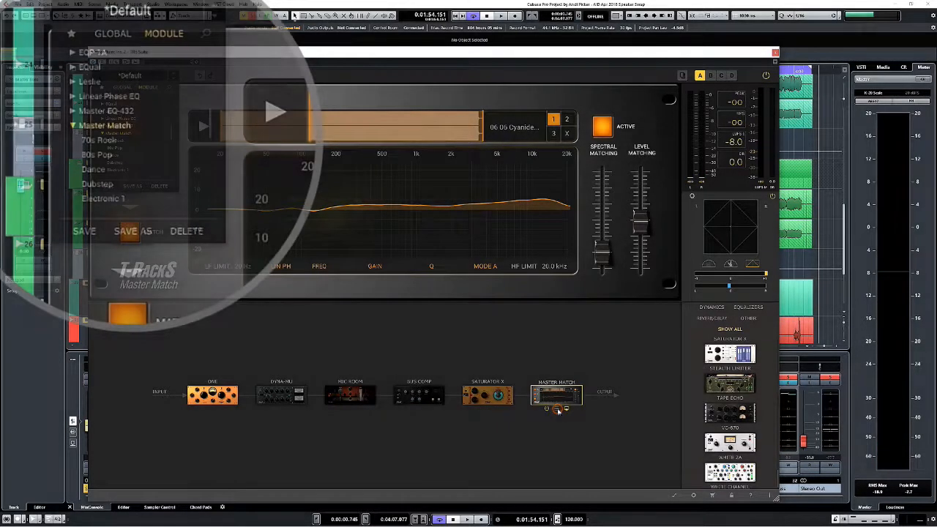
{"action": "left_click", "coordinate": [102, 140]}
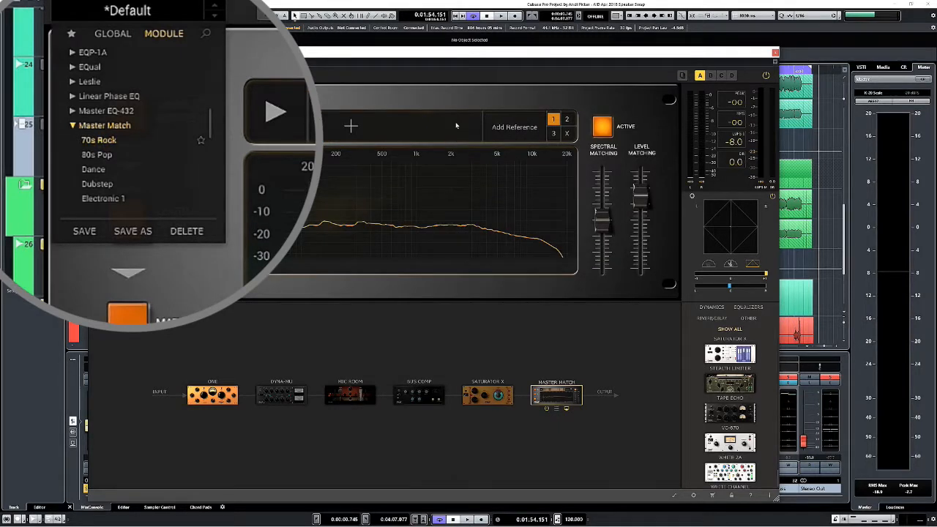
{"action": "left_click", "coordinate": [93, 169]}
{"action": "left_click", "coordinate": [92, 196]}
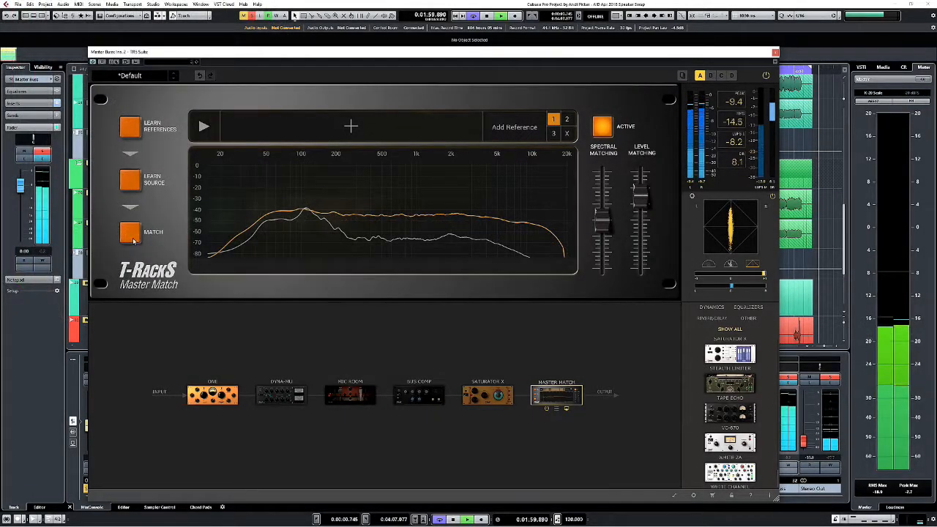
{"action": "left_click", "coordinate": [133, 239]}
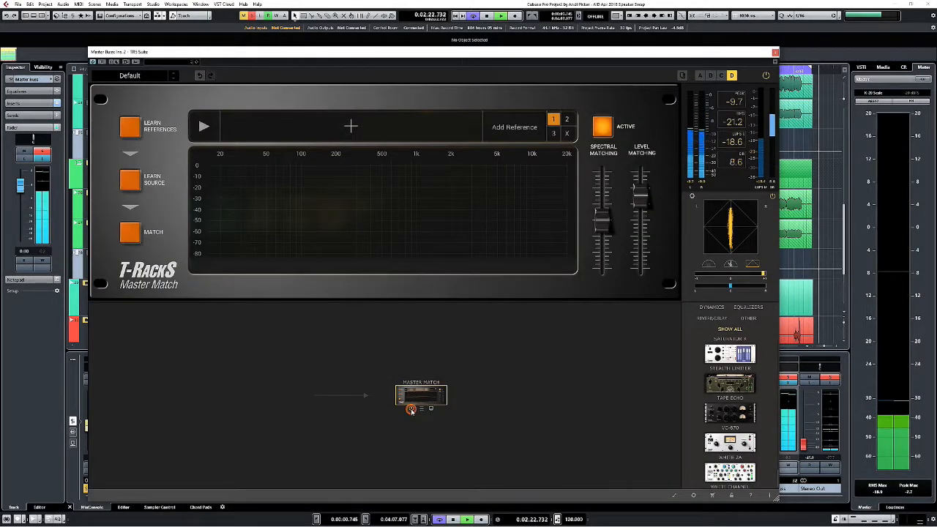
Bypass Master Match in chain D and add a Stealth Limiter before it.
{"action": "left_click", "coordinate": [411, 409]}
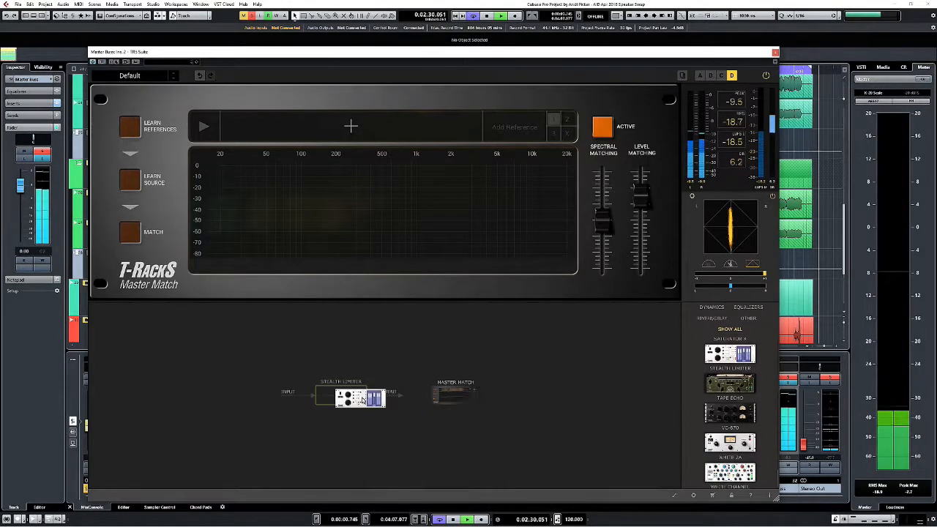
{"action": "left_click", "coordinate": [341, 395]}
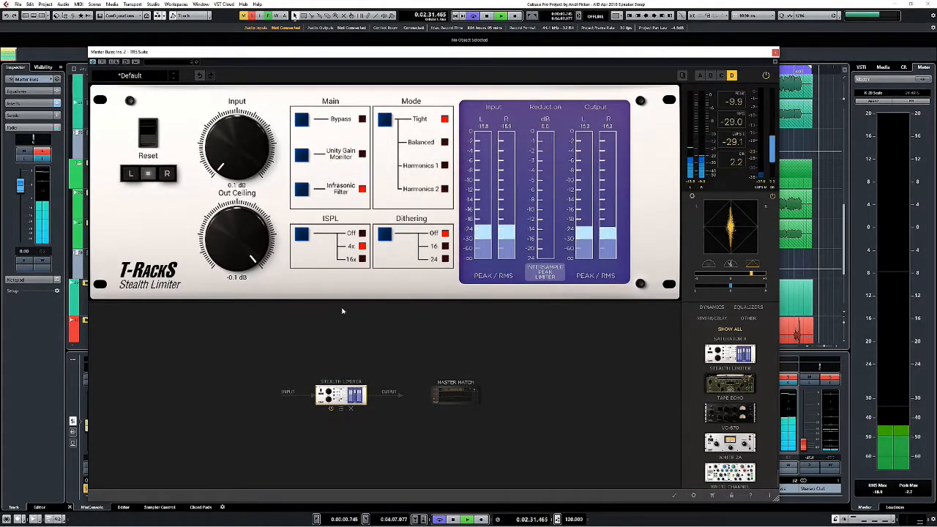
Set the Stealth Limiter's output ceiling to -3.4 dB, input to 5.5 dB and dithering to 16.
{"action": "left_click_drag", "start_coordinate": [237, 243], "coordinate": [236, 265]}
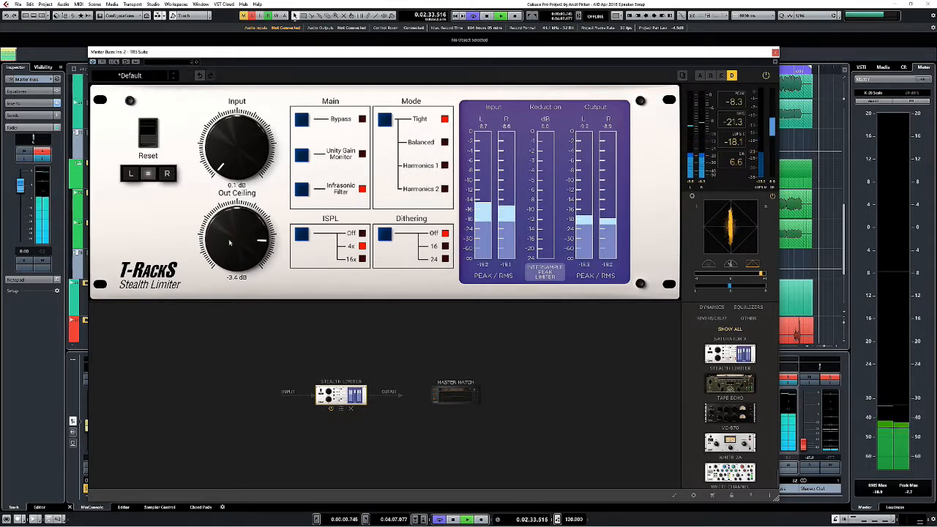
{"action": "left_click_drag", "start_coordinate": [233, 164], "coordinate": [232, 160]}
{"action": "left_click_drag", "start_coordinate": [223, 122], "coordinate": [221, 115]}
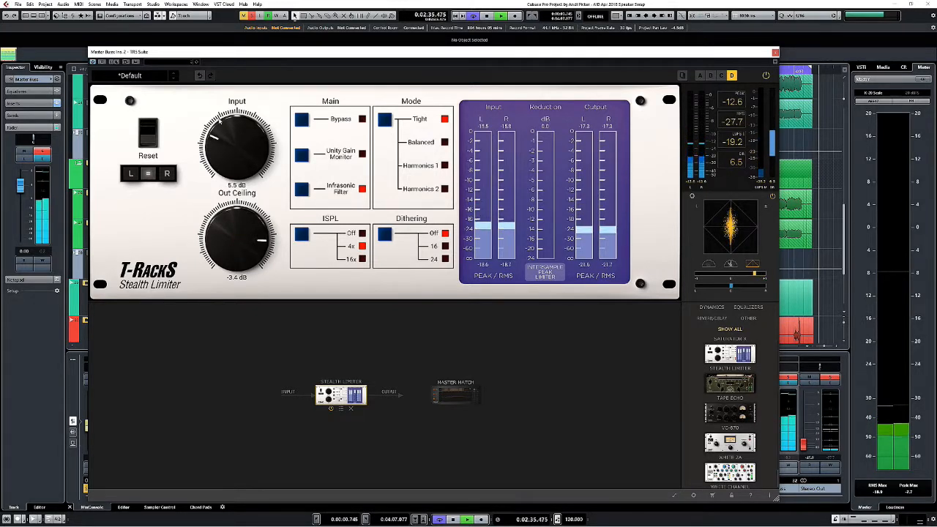
{"action": "left_click", "coordinate": [382, 235]}
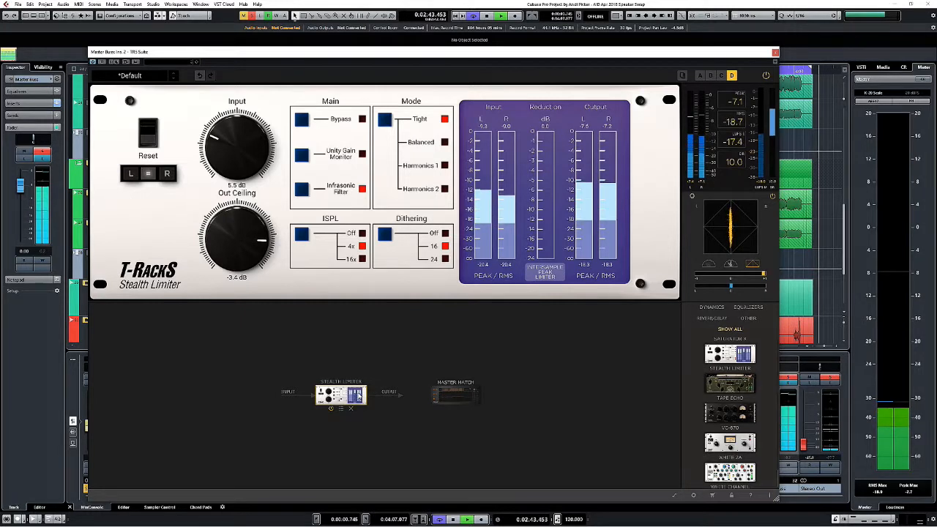
Select the Master Match module placed after the Stealth Limiter and turn it back on.
{"action": "left_click", "coordinate": [455, 396]}
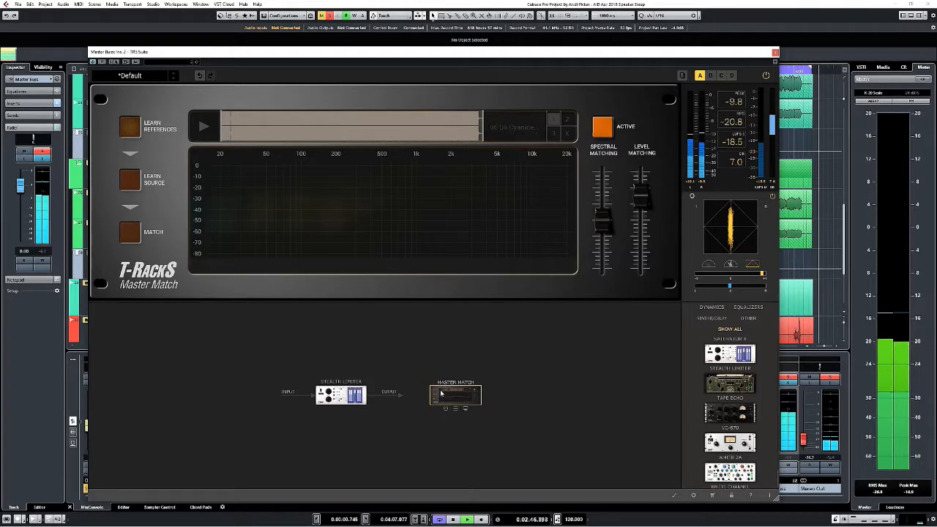
{"action": "left_click", "coordinate": [445, 409]}
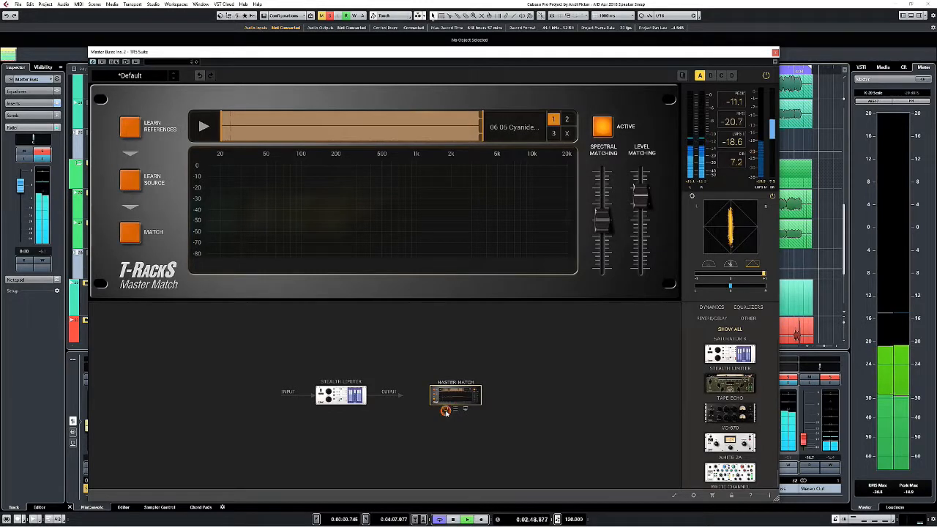
{"action": "left_click", "coordinate": [467, 409]}
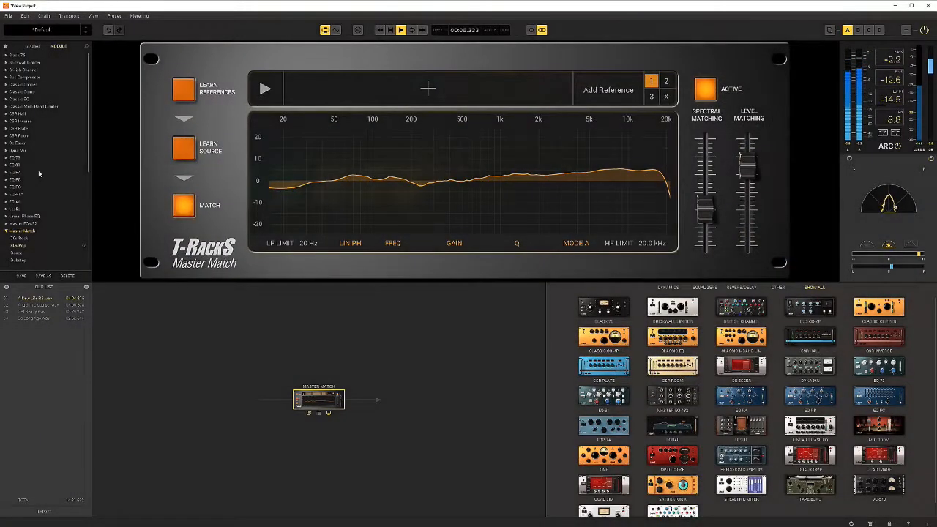
In standalone T-RackS, open the audio export settings for the current file and set dithering to TPDF.
{"action": "left_click", "coordinate": [10, 15]}
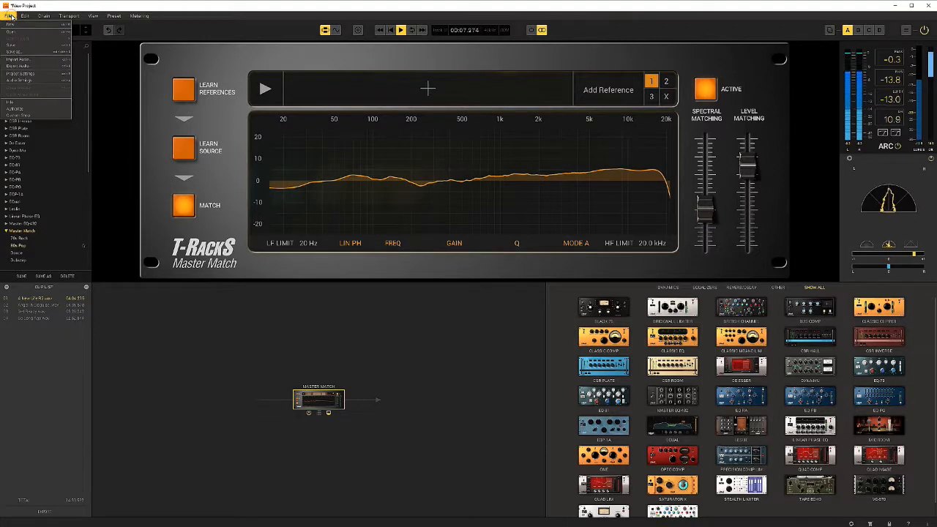
{"action": "left_click", "coordinate": [14, 65]}
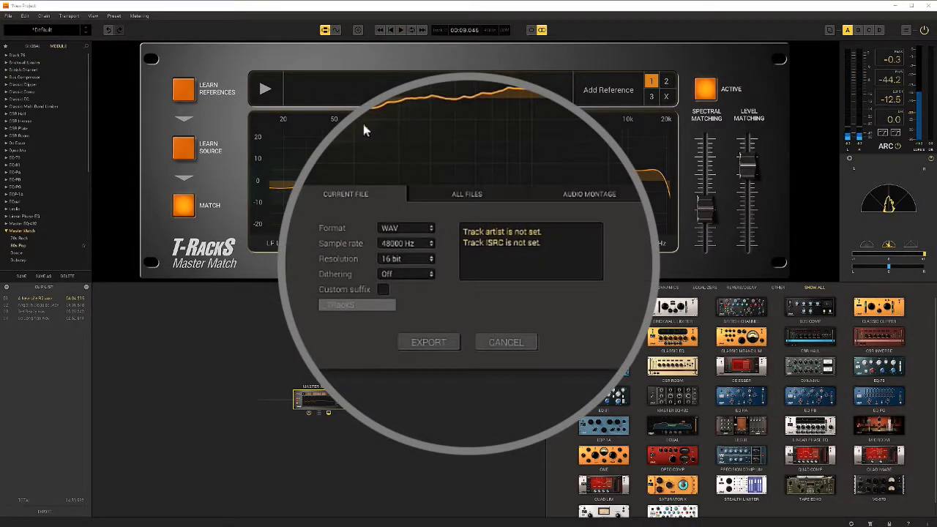
{"action": "left_click", "coordinate": [414, 275]}
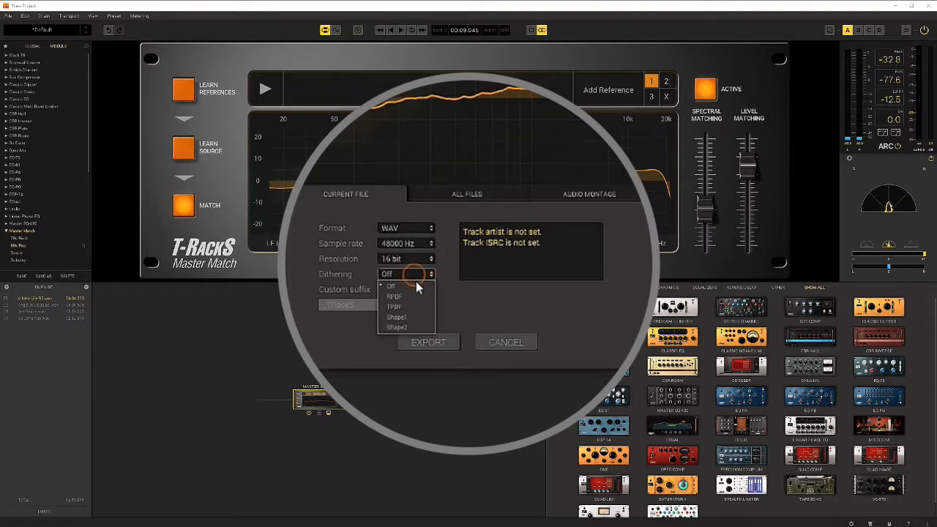
{"action": "left_click", "coordinate": [407, 308]}
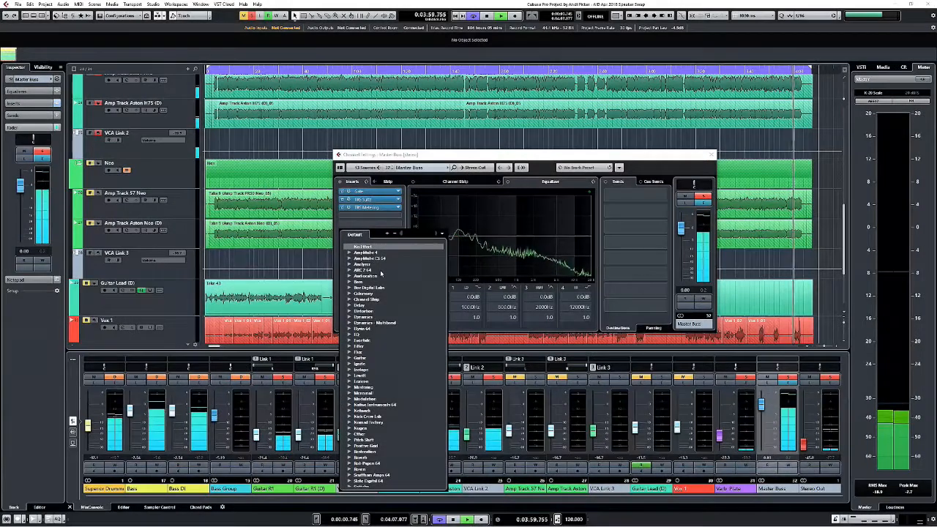
In Cubase, search the effects for "tr" and load TR5 Stealth Limiter in insert slot 6 of the Master Buss.
{"action": "type", "text": "tr"}
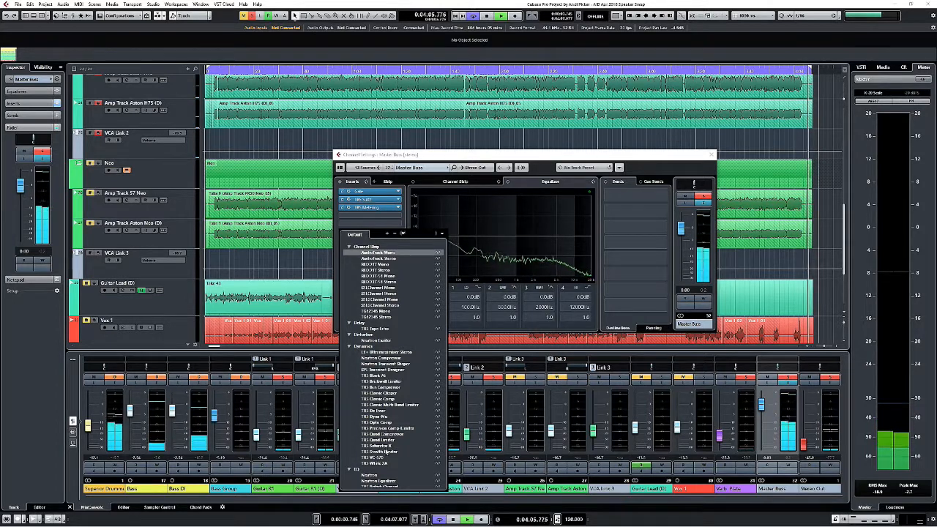
{"action": "left_click", "coordinate": [387, 452]}
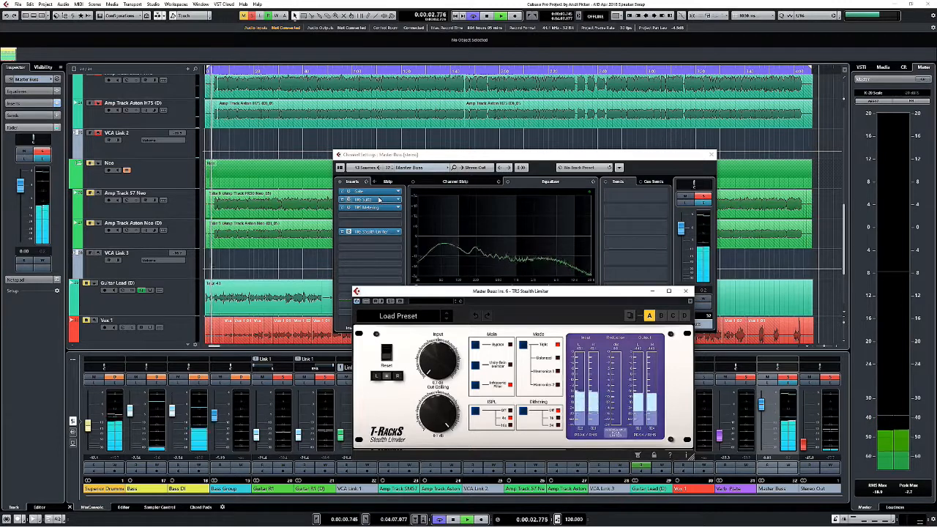
{"action": "left_click_drag", "start_coordinate": [472, 293], "coordinate": [447, 294]}
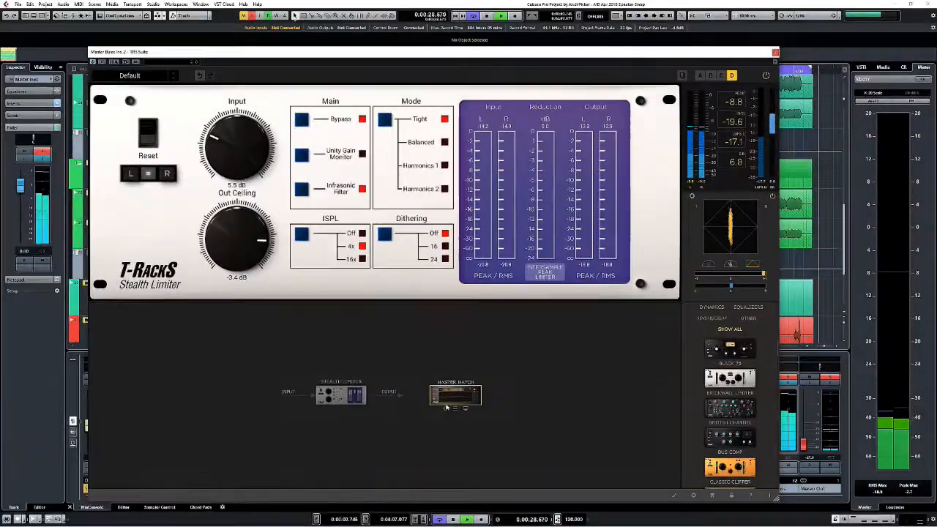
Bypass Master Match in the TR5 Suite chain and close the suite's window.
{"action": "left_click_drag", "start_coordinate": [357, 399], "coordinate": [447, 406]}
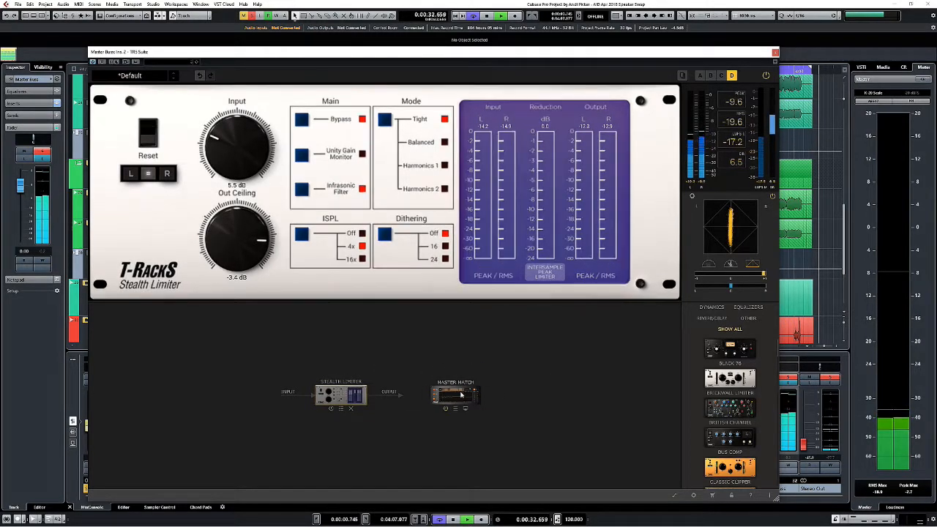
{"action": "left_click", "coordinate": [775, 53]}
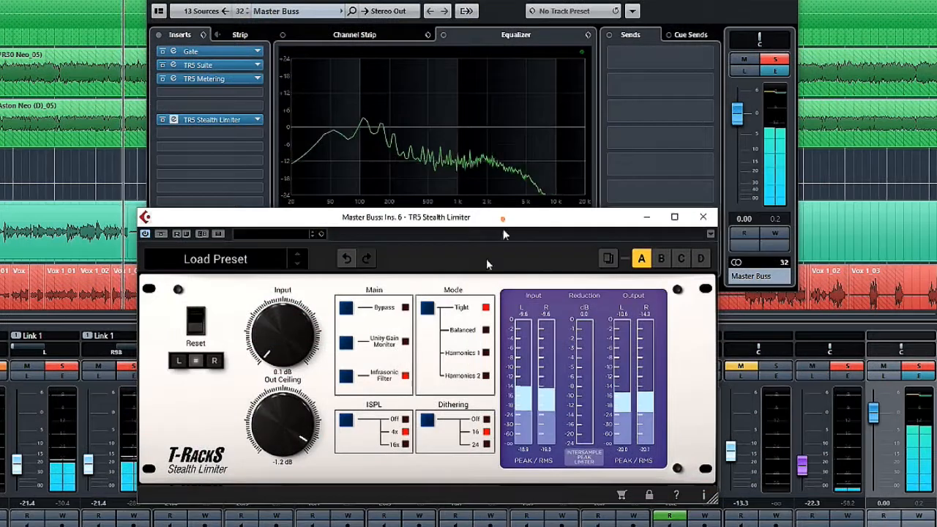
Load TR5 Dyna-Mu in insert slot 7 of the Master Buss and lower its threshold.
{"action": "left_click_drag", "start_coordinate": [503, 228], "coordinate": [437, 265]}
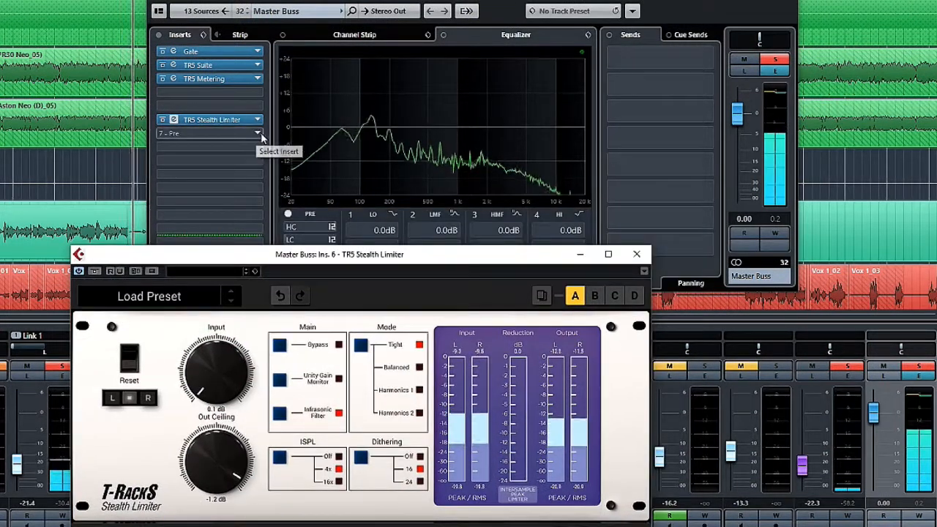
{"action": "left_click", "coordinate": [259, 134]}
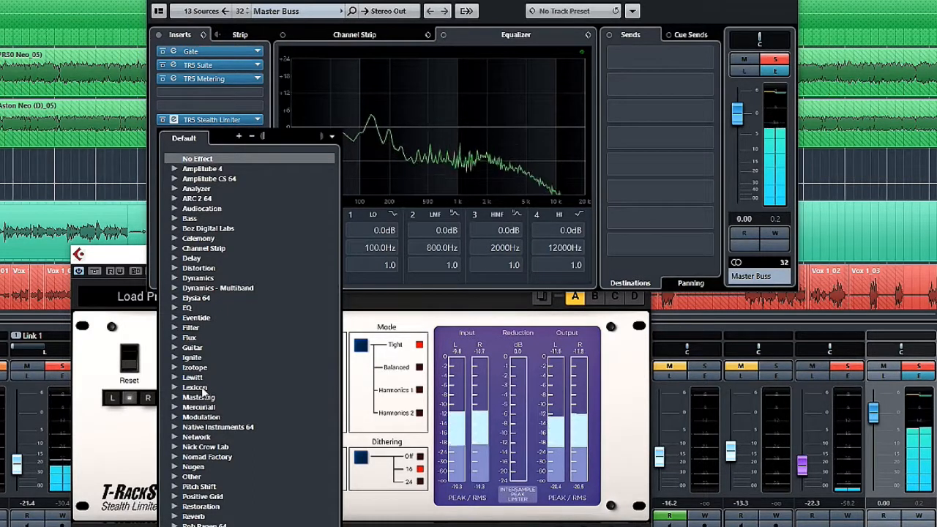
{"action": "type", "text": "tr5"}
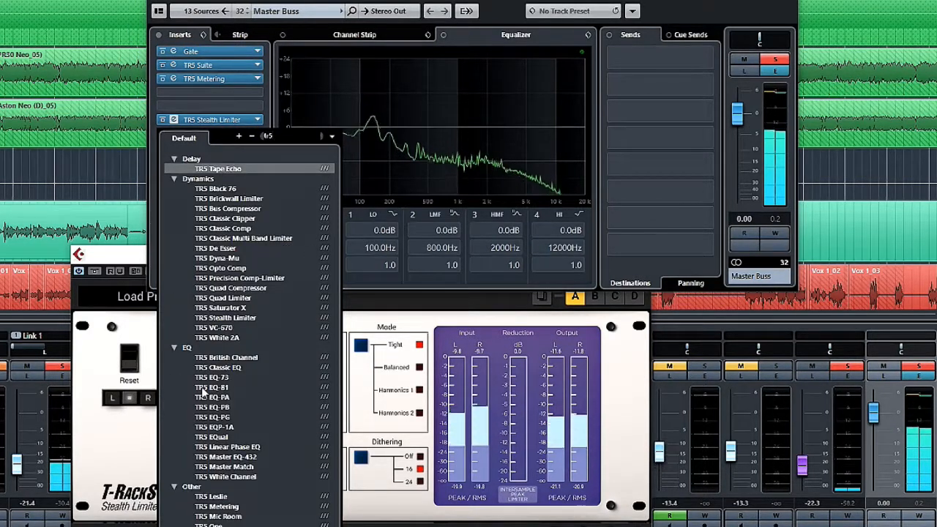
{"action": "left_click", "coordinate": [219, 260]}
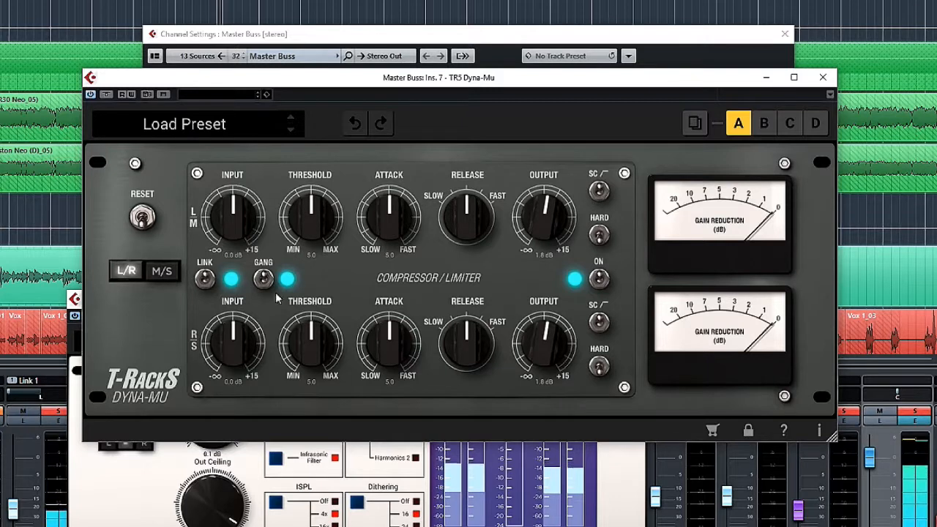
{"action": "left_click_drag", "start_coordinate": [314, 350], "coordinate": [316, 382]}
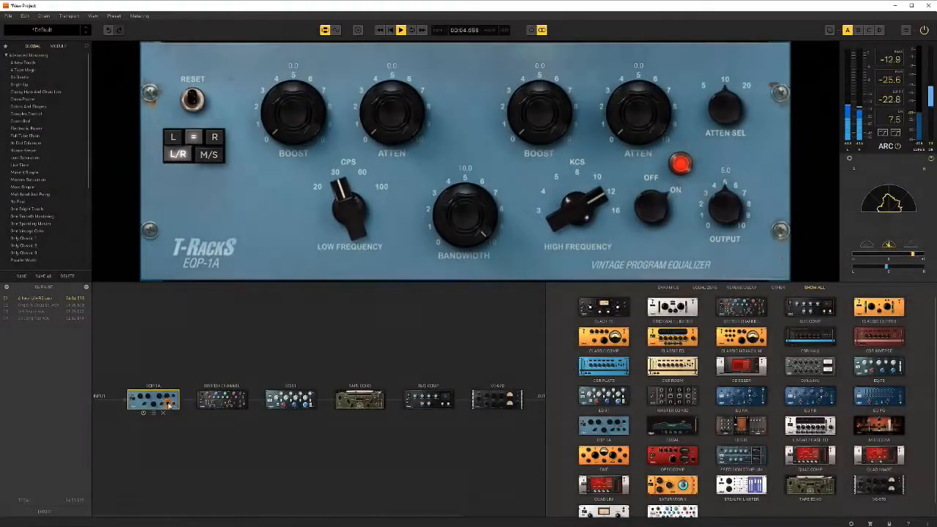
Switch to standalone T-RackS and view the chain's British Channel, Bus Compressor and VC-670 modules during playback.
{"action": "left_click", "coordinate": [227, 403]}
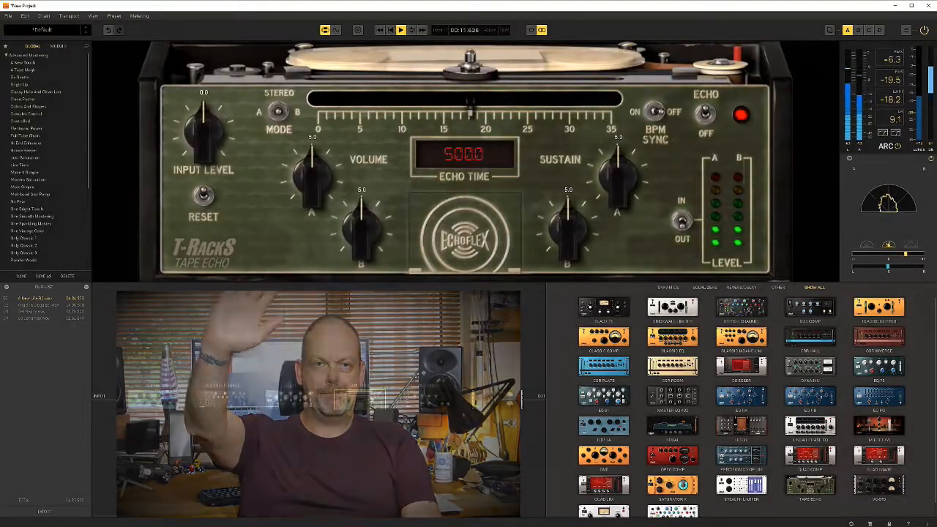
{"action": "left_click", "coordinate": [417, 400]}
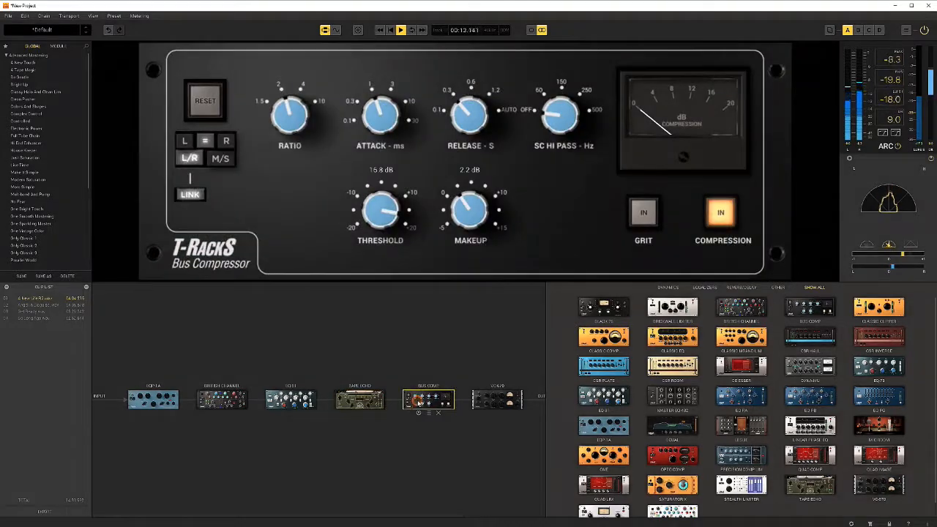
{"action": "left_click", "coordinate": [492, 399]}
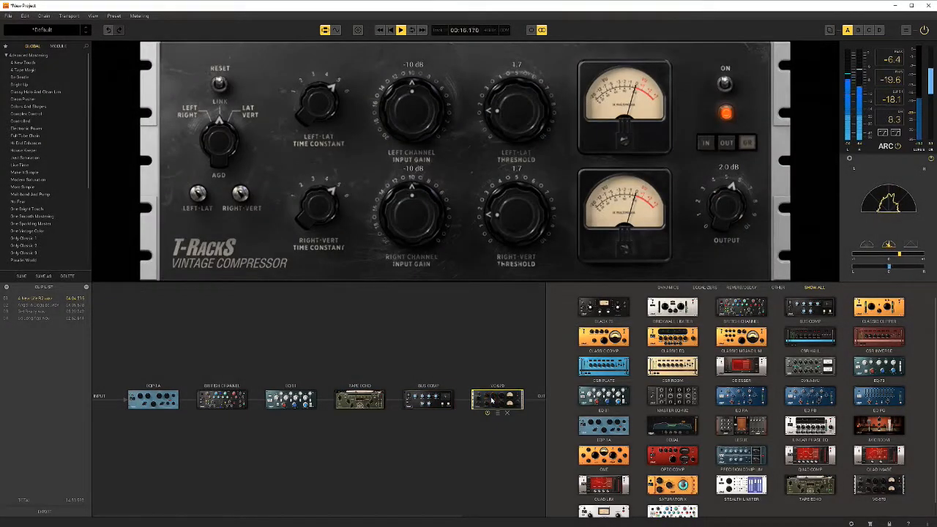